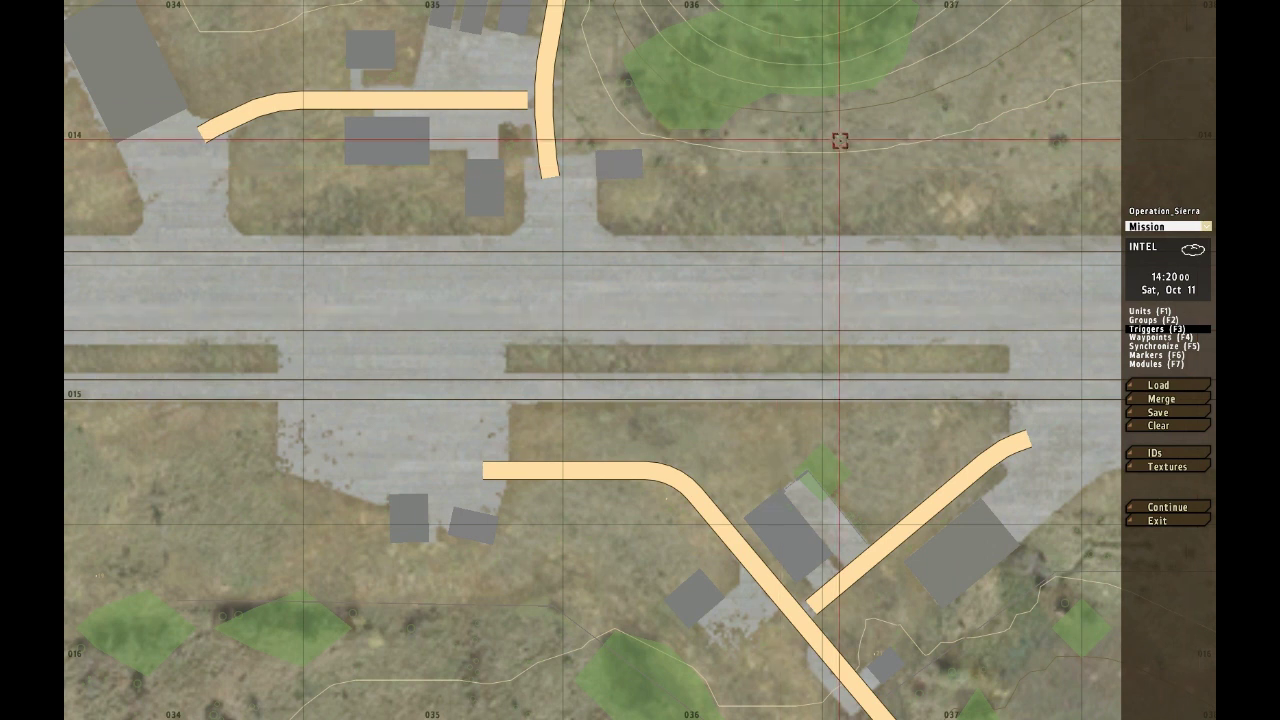
Step: Zoom the airfield map, then bring up the Save mission dialog
{"action": "scroll", "coordinate": [790, 289], "scroll_direction": "down", "scroll_amount": 2}
{"action": "scroll", "coordinate": [790, 291], "scroll_direction": "down", "scroll_amount": 2}
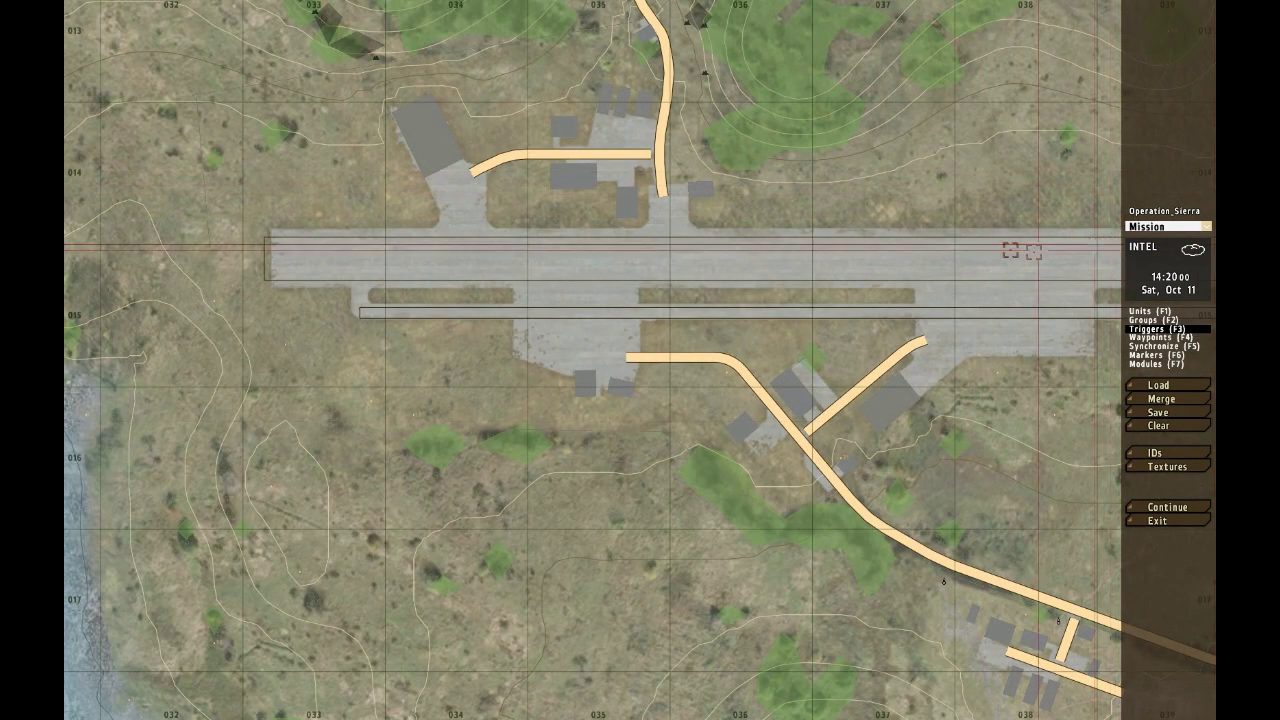
{"action": "scroll", "coordinate": [1020, 250], "scroll_direction": "up", "scroll_amount": 3}
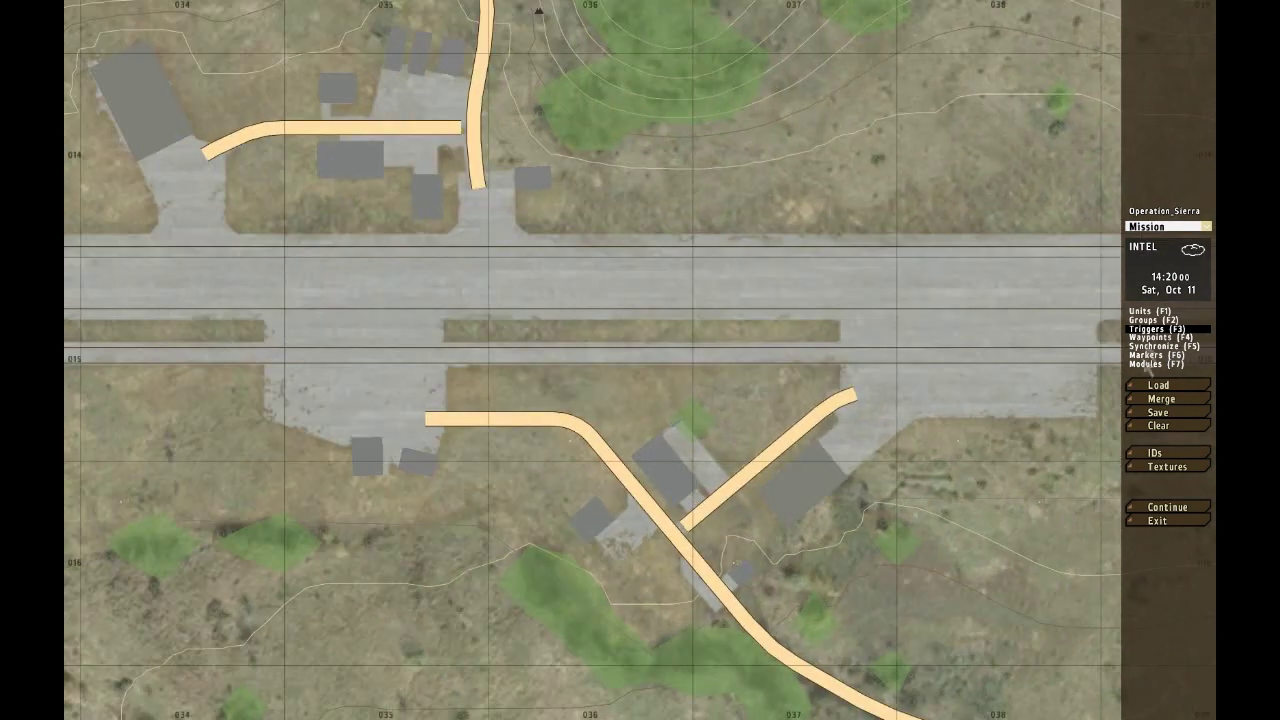
{"action": "left_click", "coordinate": [1155, 412]}
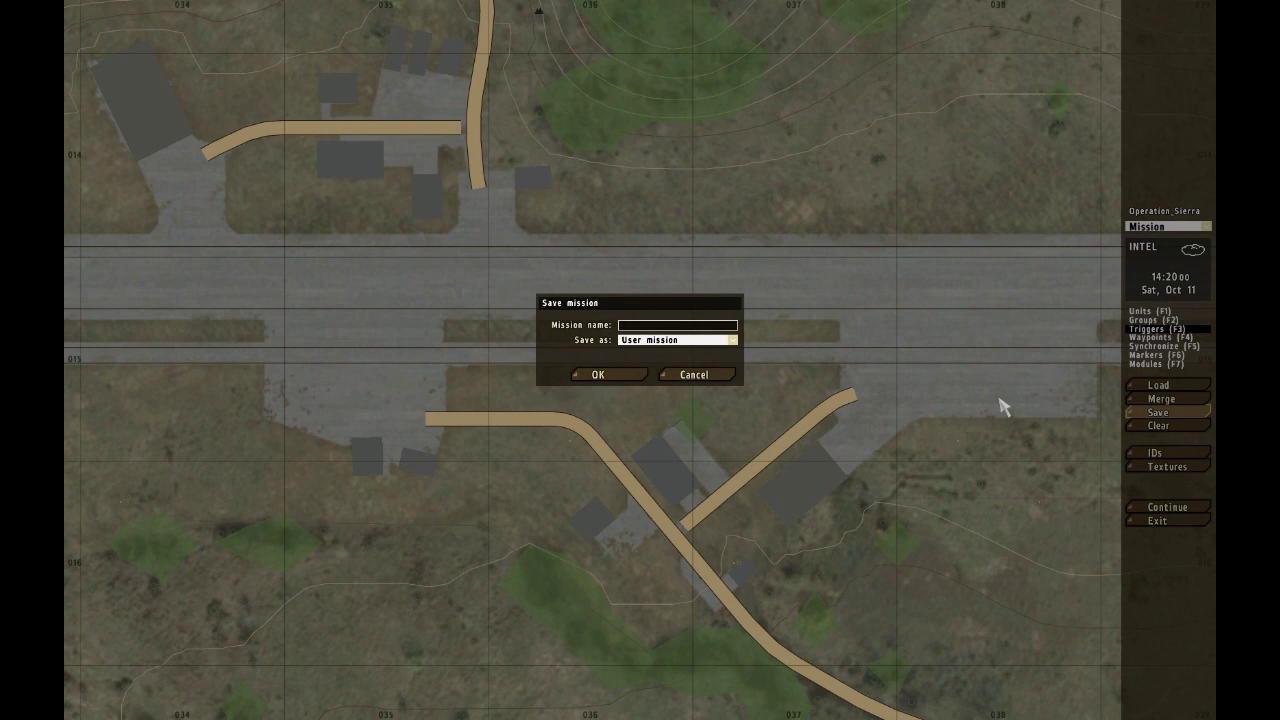
Step: Save the mission as a user mission named 'TutorialOFDOOM'
{"action": "type", "text": "Tutro"}
{"action": "key", "text": "BackSpace"}
{"action": "key", "text": "BackSpace"}
{"action": "type", "text": "orialOFDOOM"}
{"action": "key", "text": "Return"}
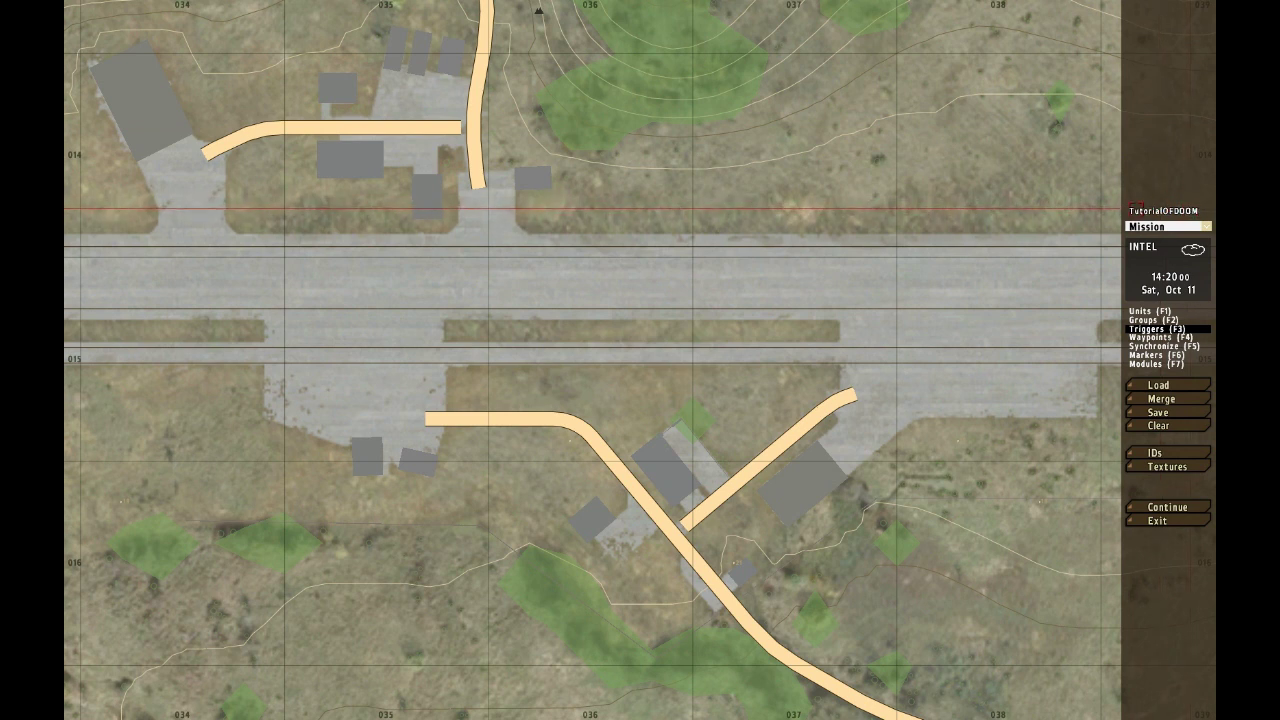
{"action": "left_click", "coordinate": [1148, 226]}
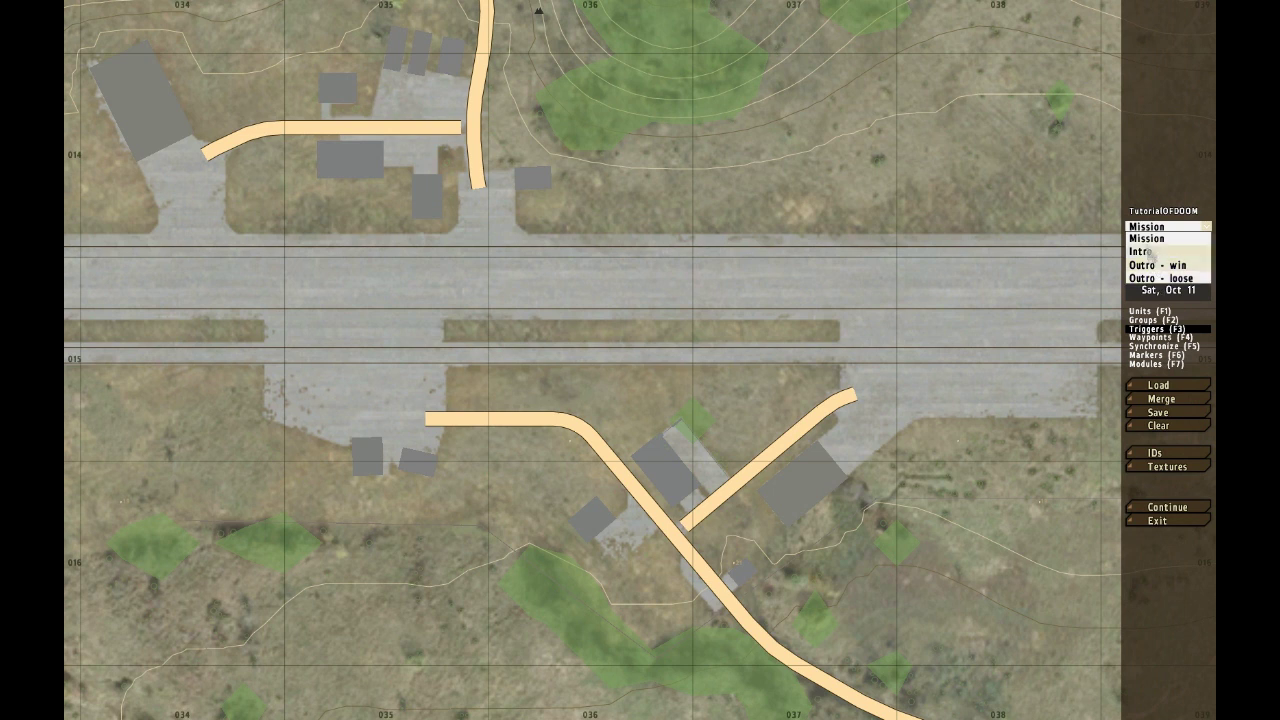
{"action": "left_click", "coordinate": [1150, 236]}
{"action": "left_click", "coordinate": [1149, 228]}
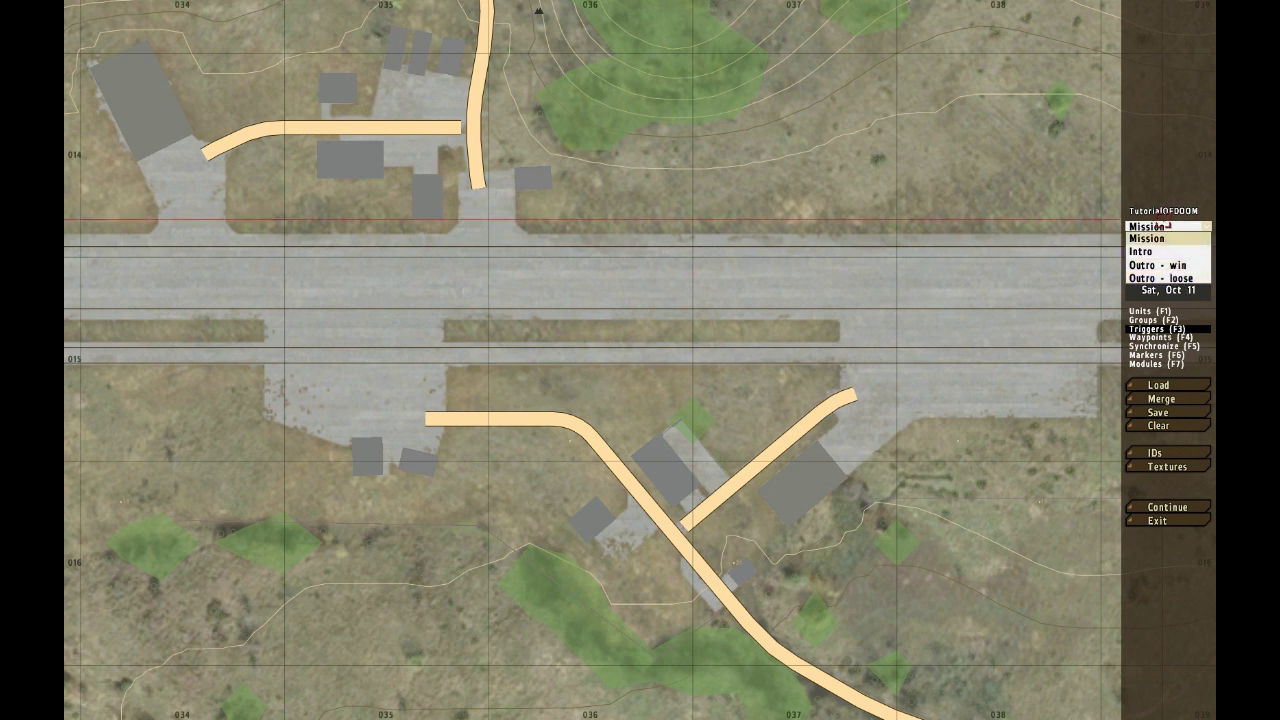
{"action": "left_click", "coordinate": [1168, 238]}
{"action": "left_click", "coordinate": [1170, 228]}
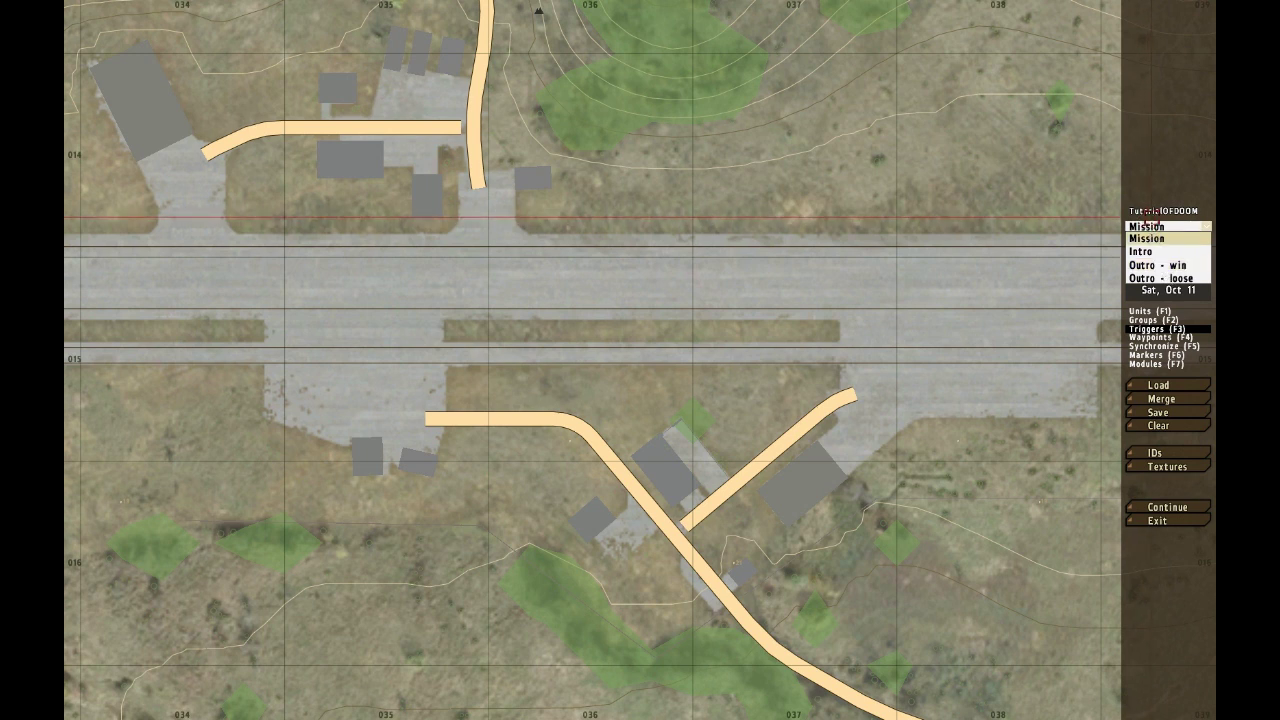
{"action": "left_click", "coordinate": [1150, 238]}
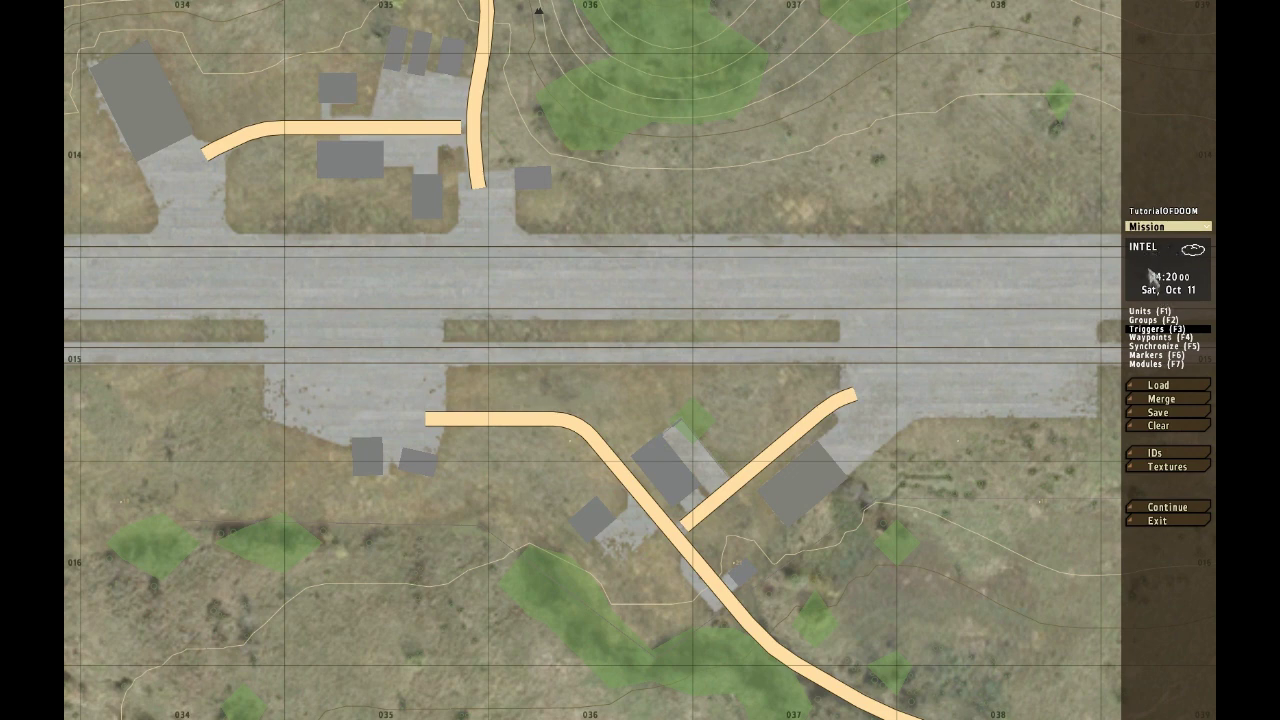
Step: Open the mission intel and name it 'Operation Flagpole'
{"action": "left_click", "coordinate": [1197, 271]}
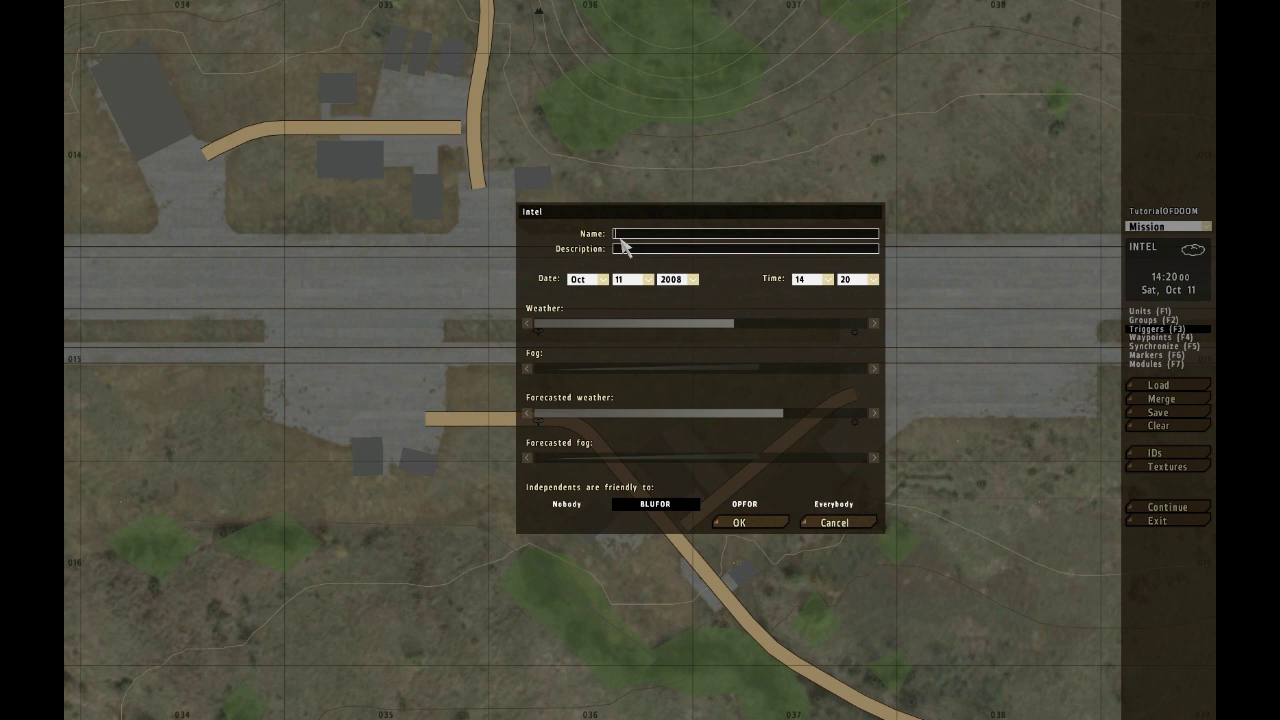
{"action": "type", "text": "Operation FLa"}
{"action": "key", "text": "BackSpace"}
{"action": "key", "text": "BackSpace"}
{"action": "type", "text": "lagpole"}
Step: Enter the intel description 'Small tutorial on basics'
{"action": "type", "text": "Small tutr"}
{"action": "key", "text": "BackSpace"}
{"action": "key", "text": "BackSpace"}
{"action": "type", "text": "tor"}
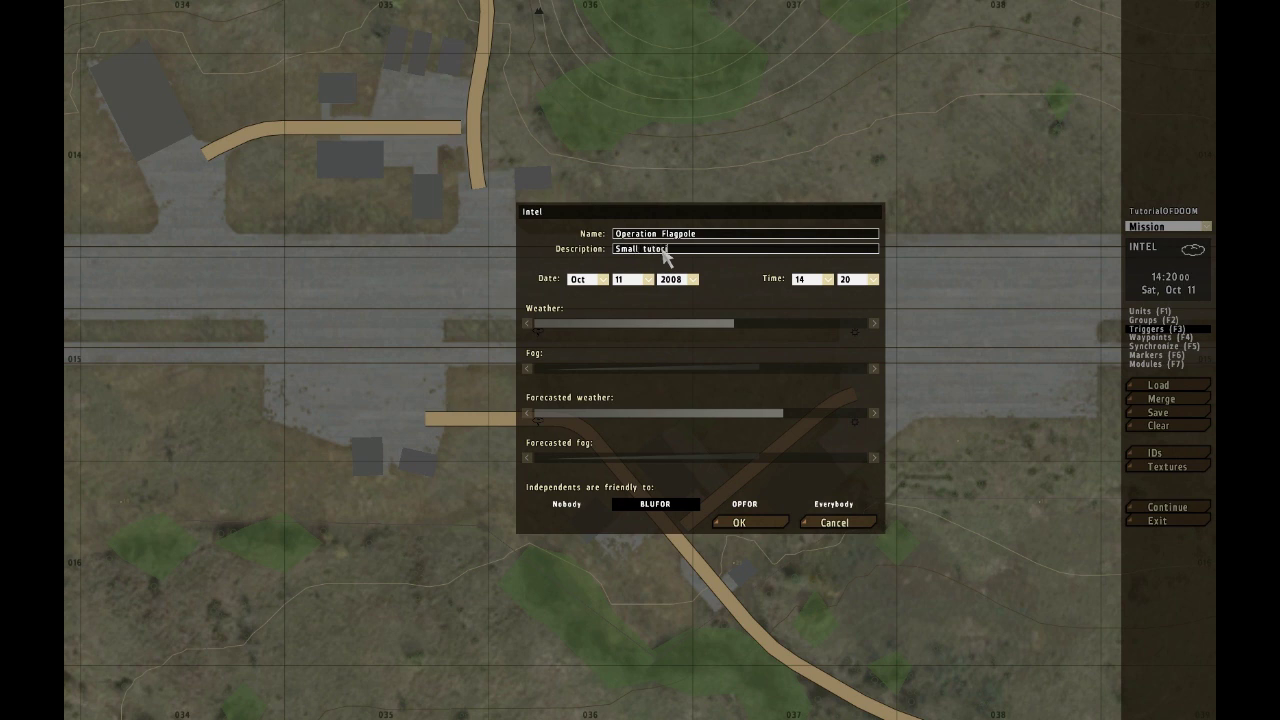
{"action": "type", "text": "ial on basics"}
{"action": "left_click", "coordinate": [580, 279]}
Step: Set the intel date to Mar 7, 2000 and the time to 4:30
{"action": "left_click", "coordinate": [583, 310]}
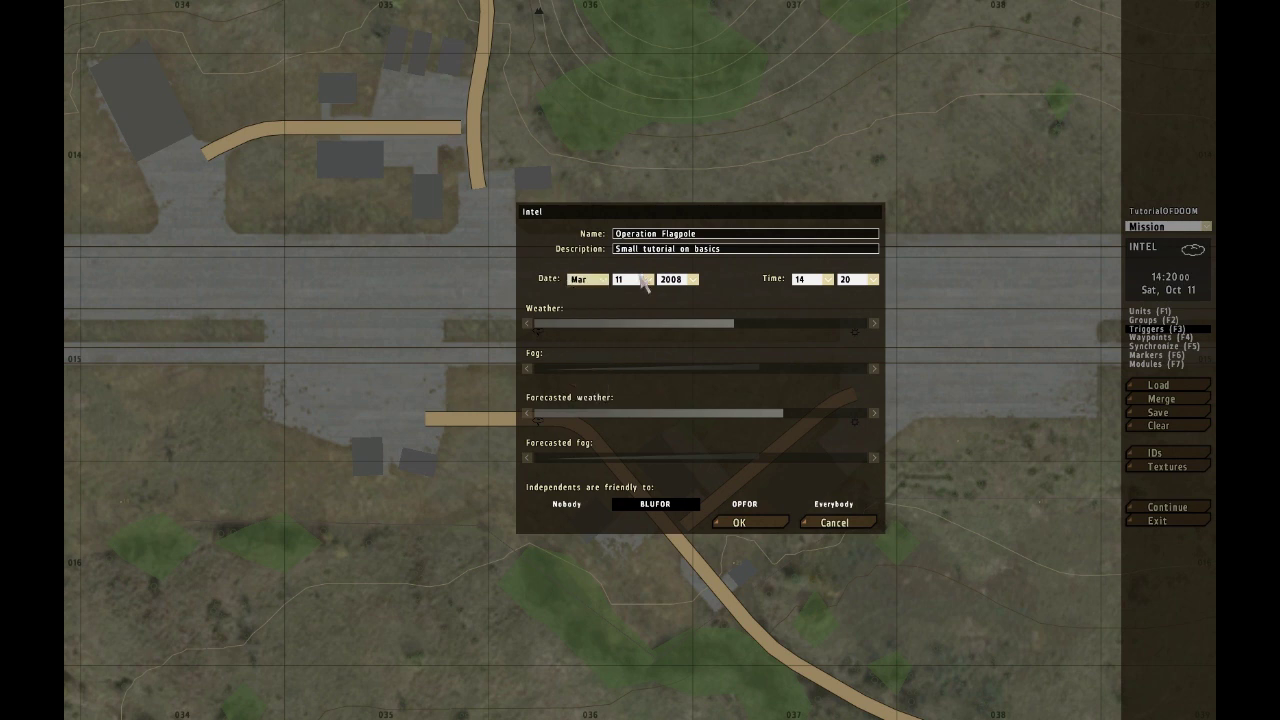
{"action": "left_click", "coordinate": [640, 279]}
{"action": "left_click", "coordinate": [630, 350]}
{"action": "left_click", "coordinate": [684, 280]}
{"action": "left_click", "coordinate": [683, 340]}
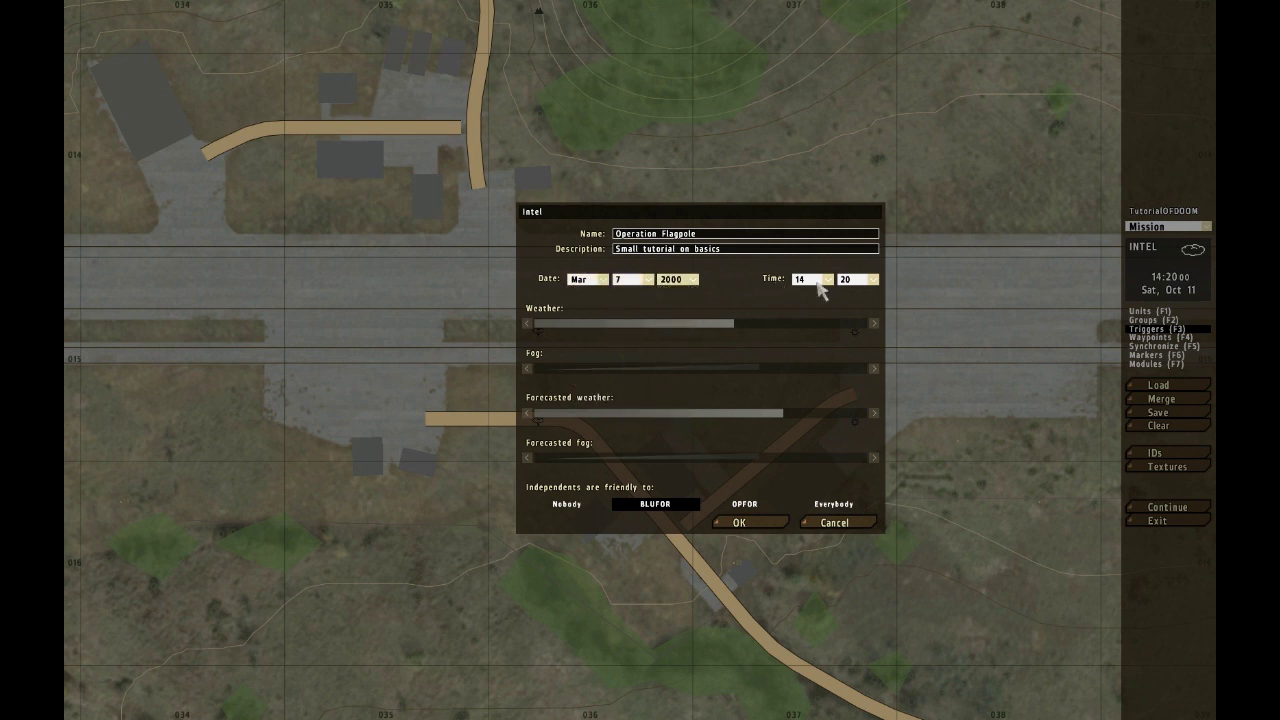
{"action": "left_click", "coordinate": [816, 282]}
{"action": "left_click", "coordinate": [828, 318]}
{"action": "left_click", "coordinate": [856, 279]}
{"action": "left_click", "coordinate": [851, 356]}
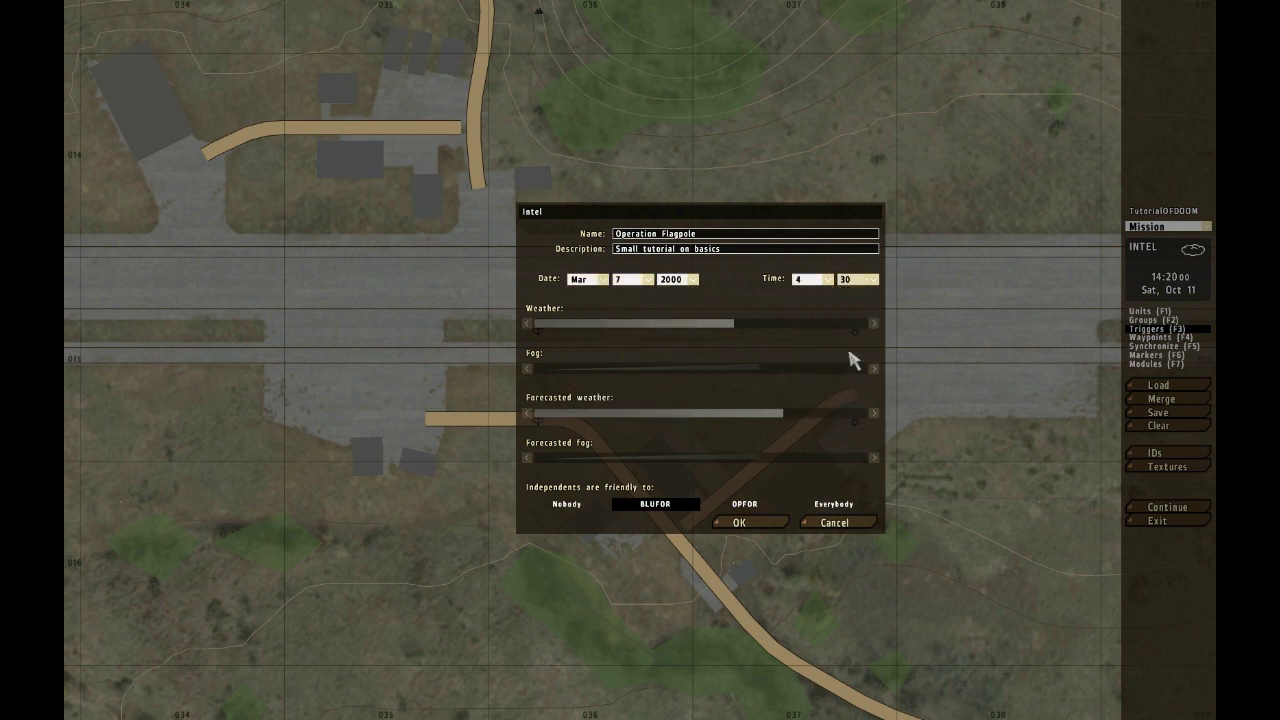
Step: Push the weather, fog and forecasted weather sliders to maximum
{"action": "left_click_drag", "start_coordinate": [785, 326], "coordinate": [528, 323]}
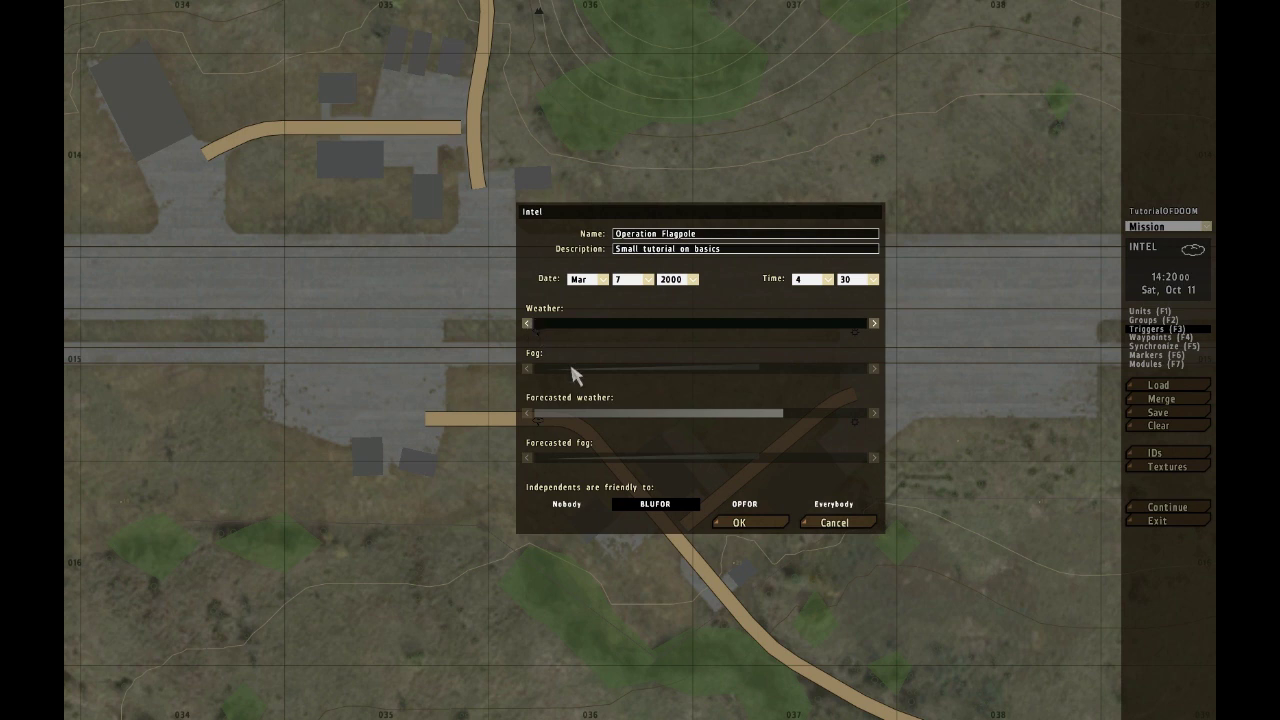
{"action": "left_click_drag", "start_coordinate": [563, 370], "coordinate": [737, 351]}
{"action": "left_click_drag", "start_coordinate": [600, 414], "coordinate": [872, 420]}
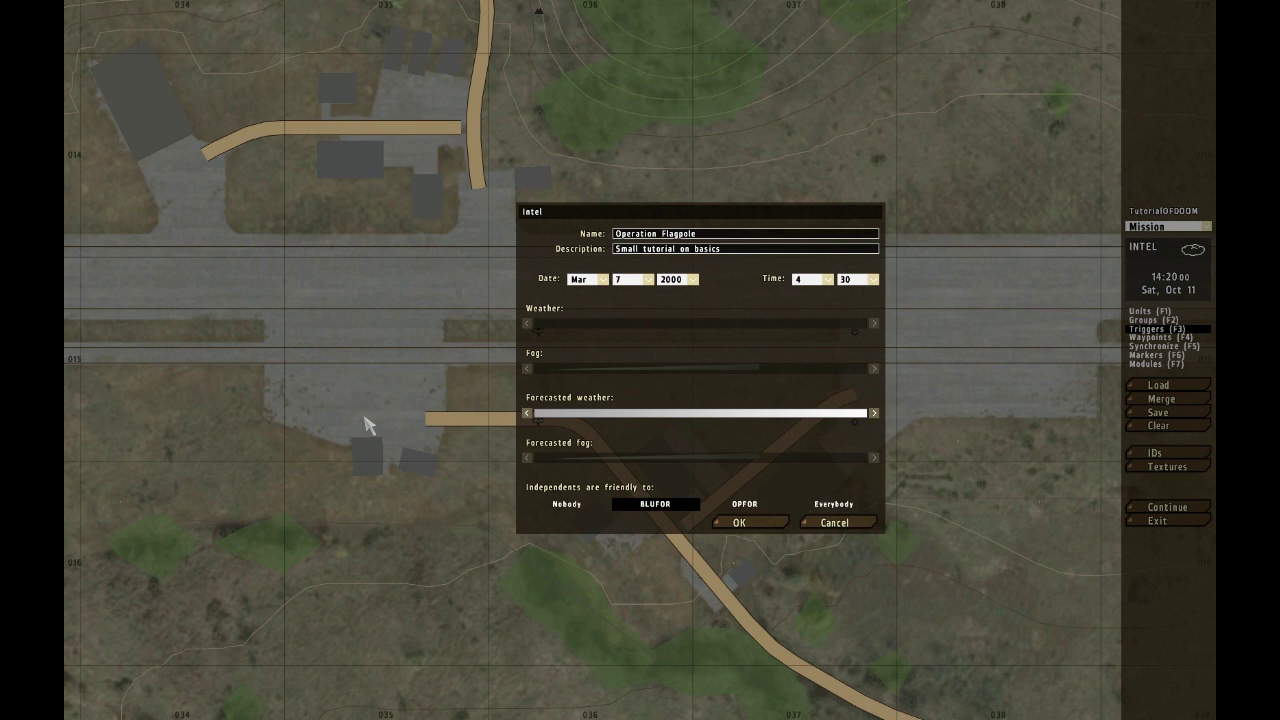
Step: Cycle independents' friendliness through Nobody, BLUFOR, OPFOR and Everybody, then apply the intel
{"action": "left_click", "coordinate": [567, 505]}
{"action": "left_click", "coordinate": [684, 506]}
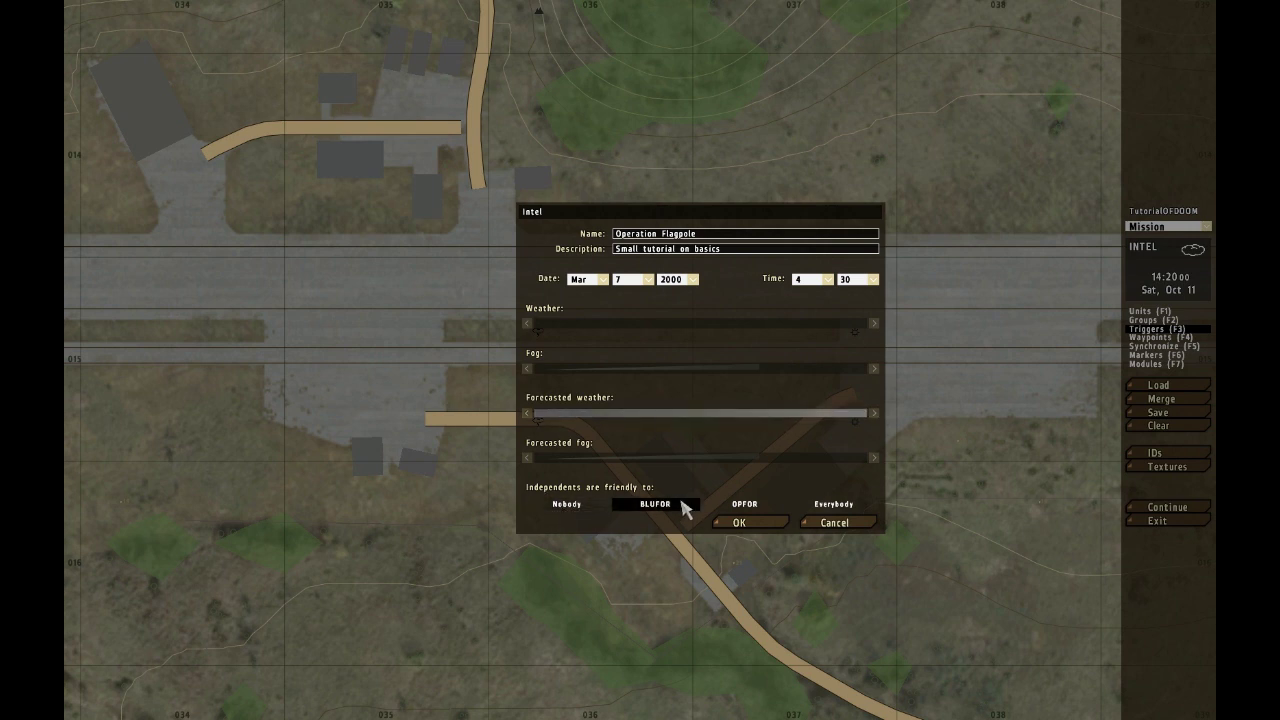
{"action": "left_click", "coordinate": [735, 507]}
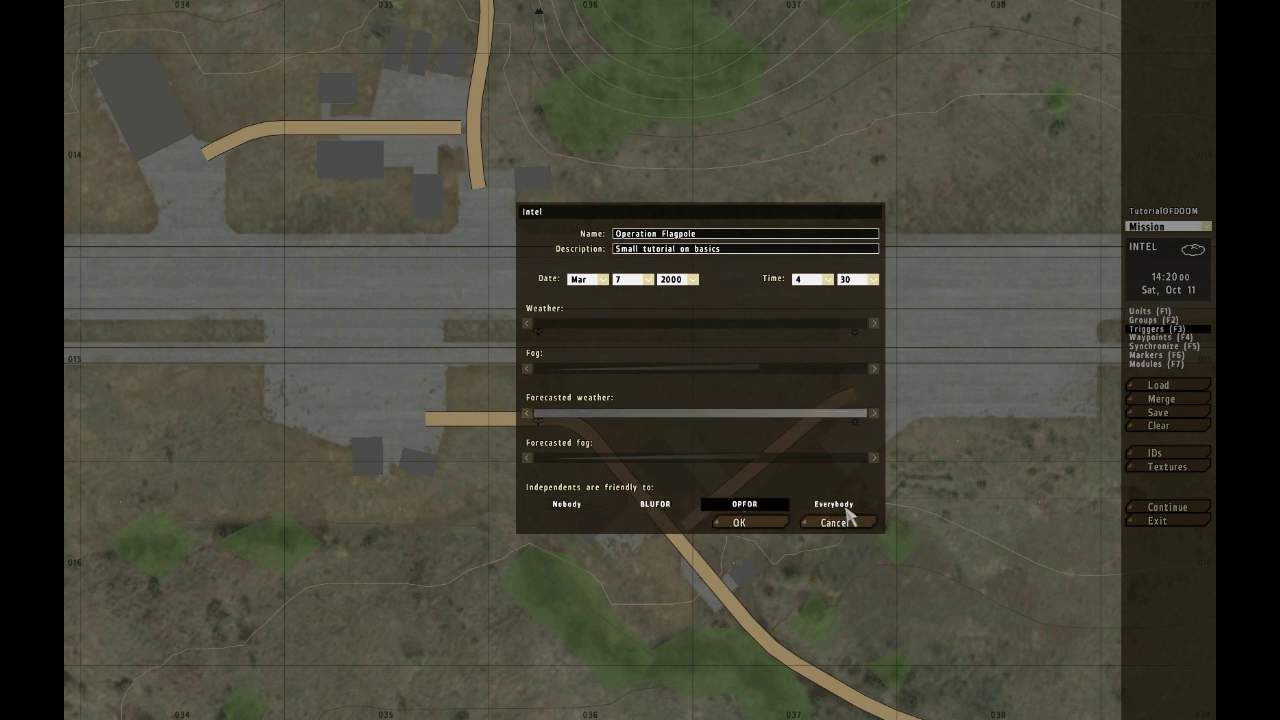
{"action": "left_click", "coordinate": [846, 508]}
{"action": "left_click", "coordinate": [742, 522]}
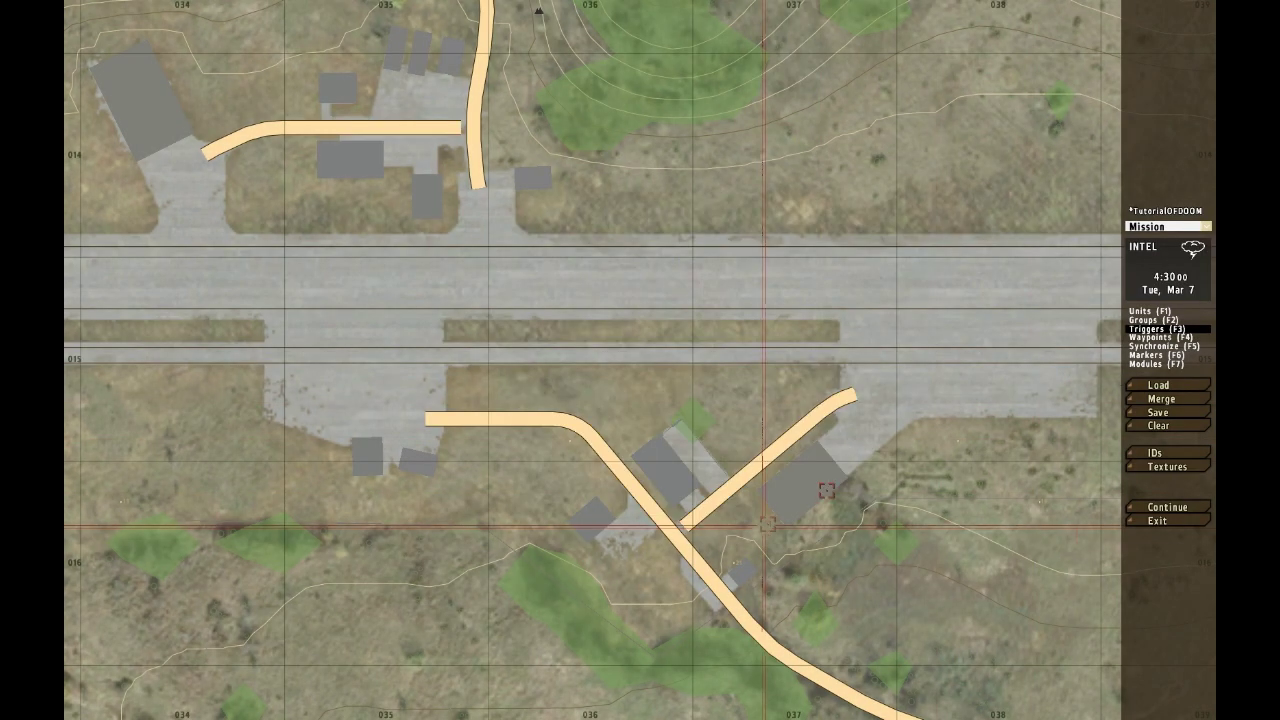
Step: Re-save TutorialOFDOOM, then try the Units and Groups placement modes
{"action": "left_click", "coordinate": [1158, 412]}
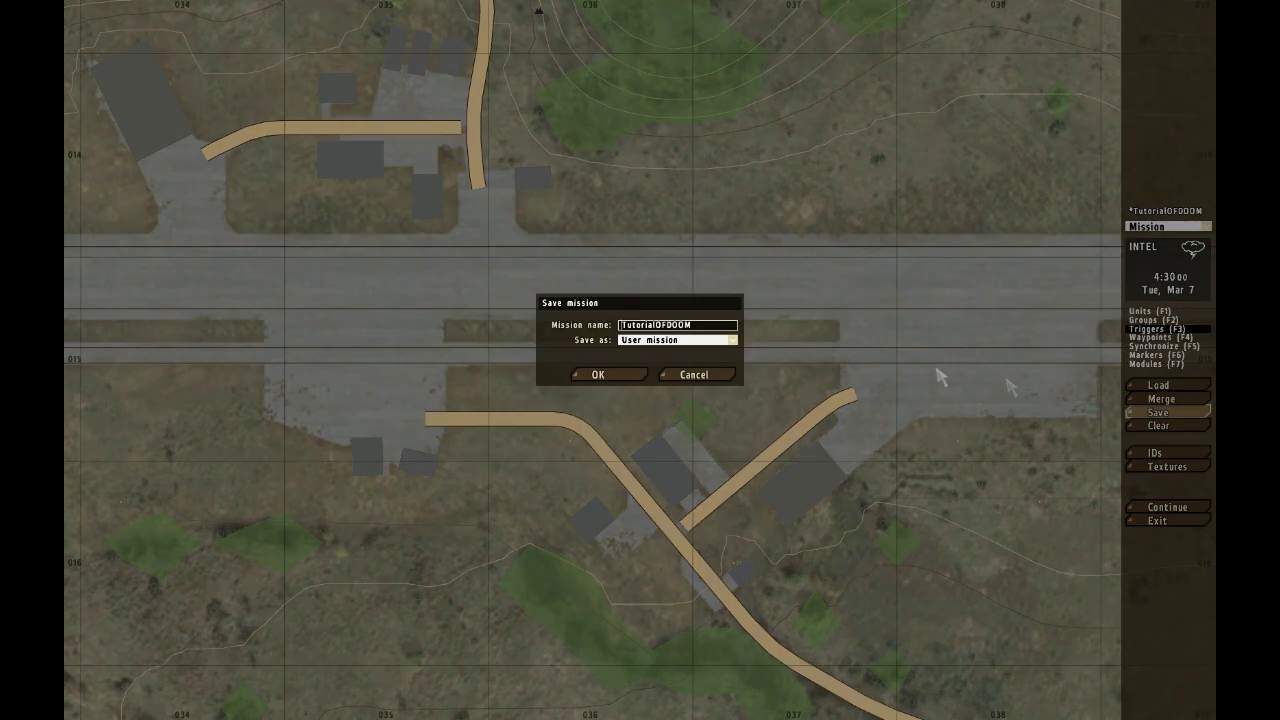
{"action": "left_click", "coordinate": [632, 376]}
{"action": "left_click", "coordinate": [1136, 311]}
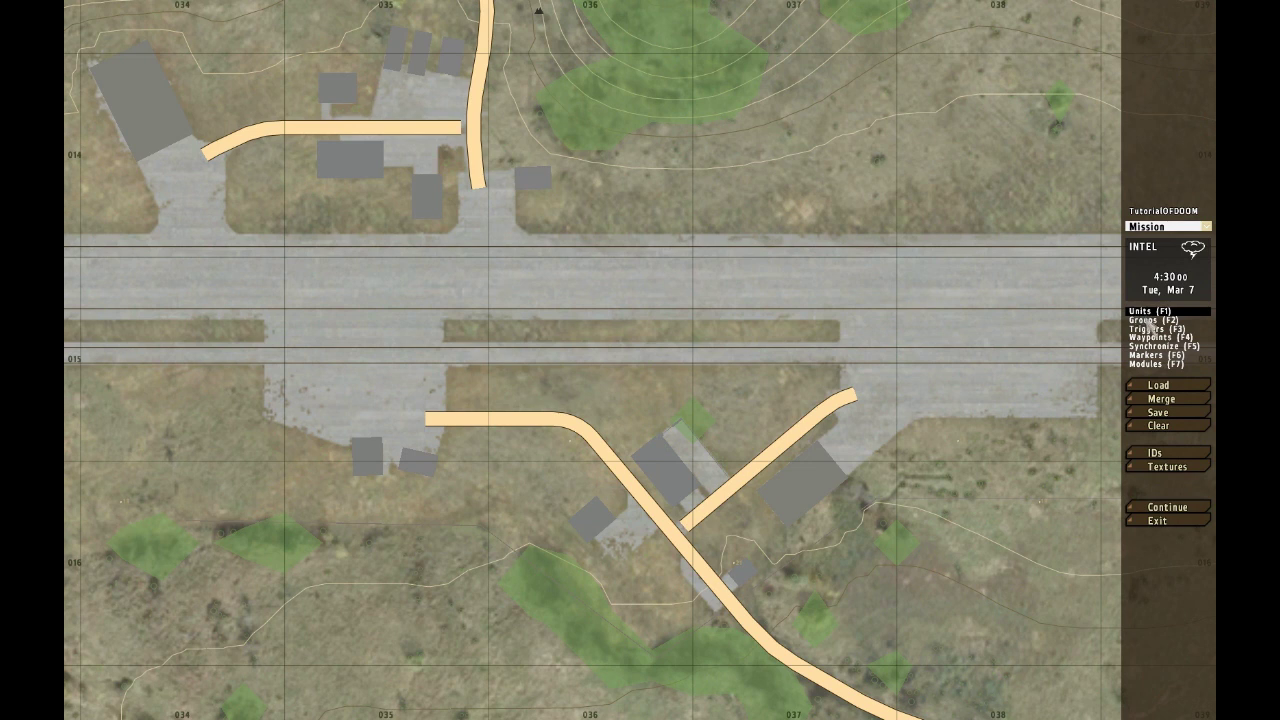
{"action": "left_click", "coordinate": [1150, 320]}
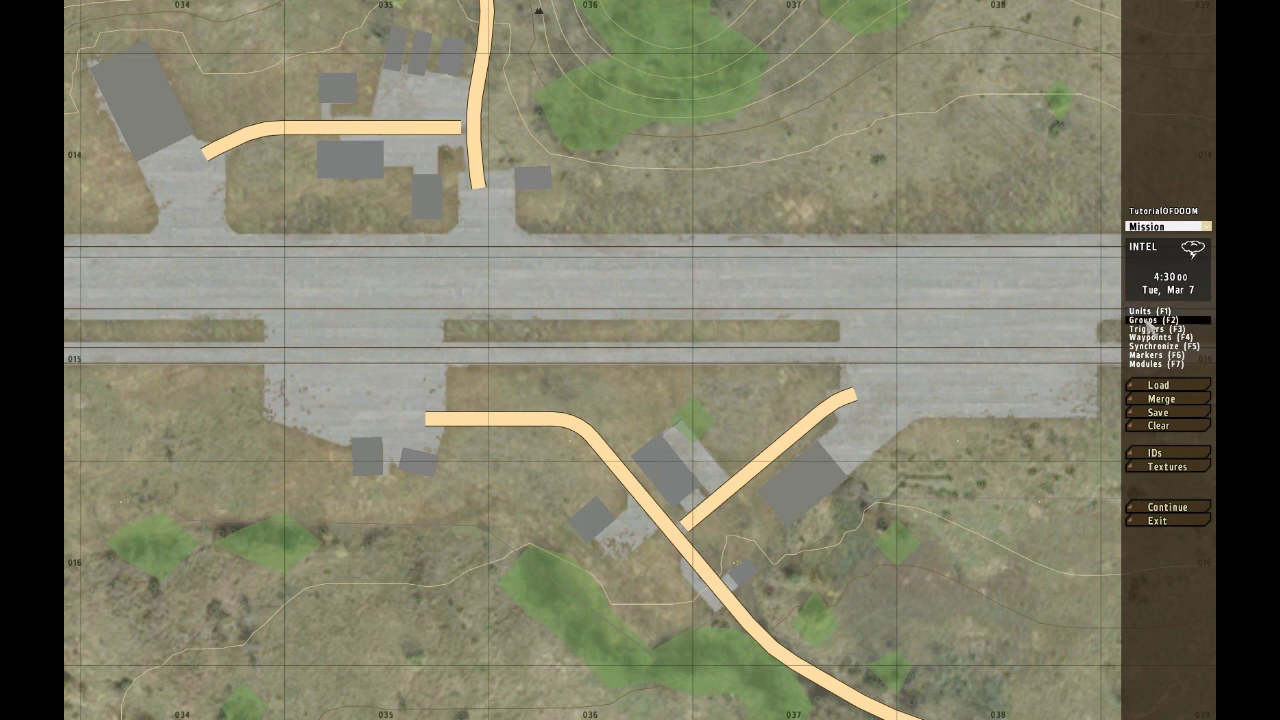
Step: Cycle through Triggers, Synchronize, Markers and Modules modes, and cancel the Load dialog
{"action": "left_click", "coordinate": [1152, 329]}
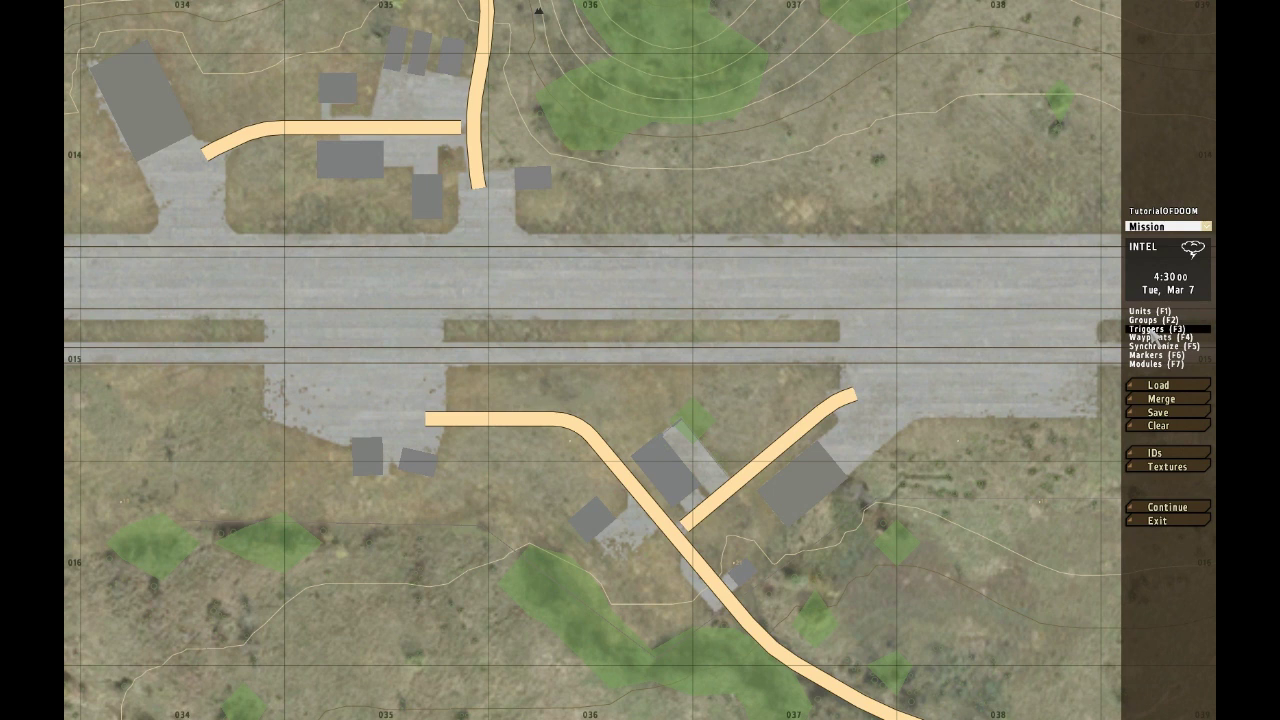
{"action": "left_click", "coordinate": [1166, 346]}
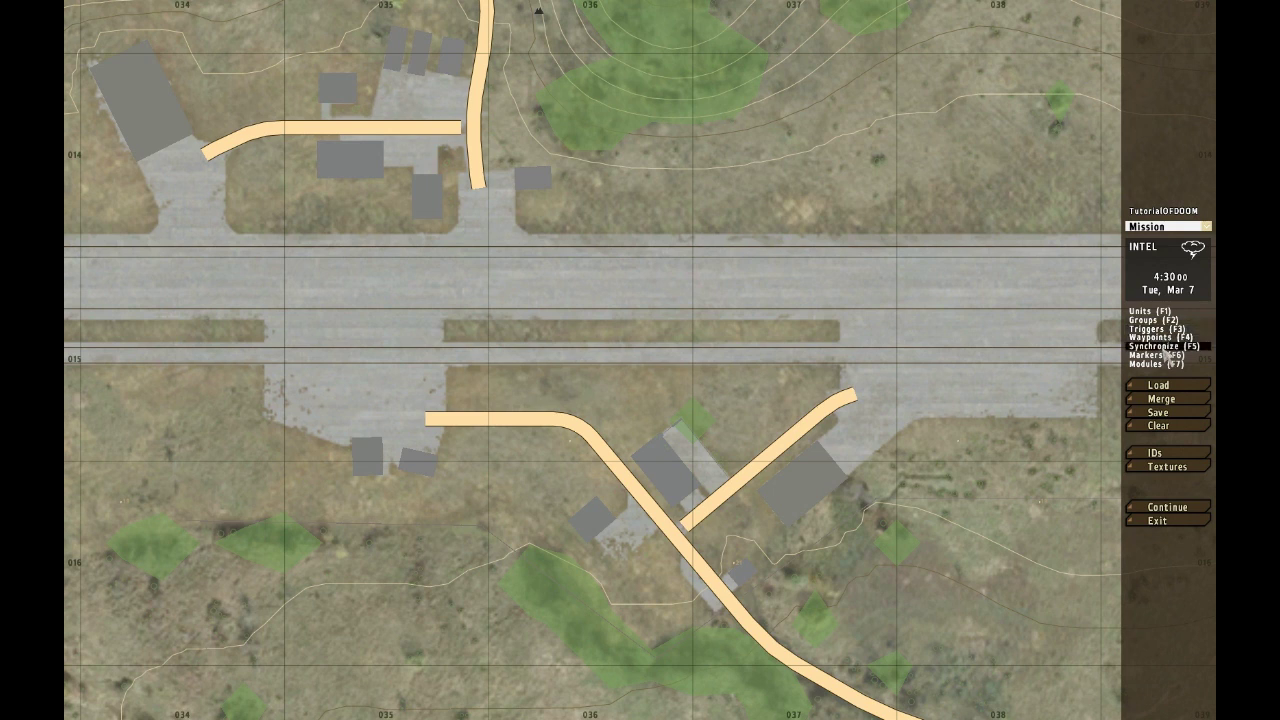
{"action": "left_click", "coordinate": [1166, 355]}
{"action": "left_click", "coordinate": [1163, 364]}
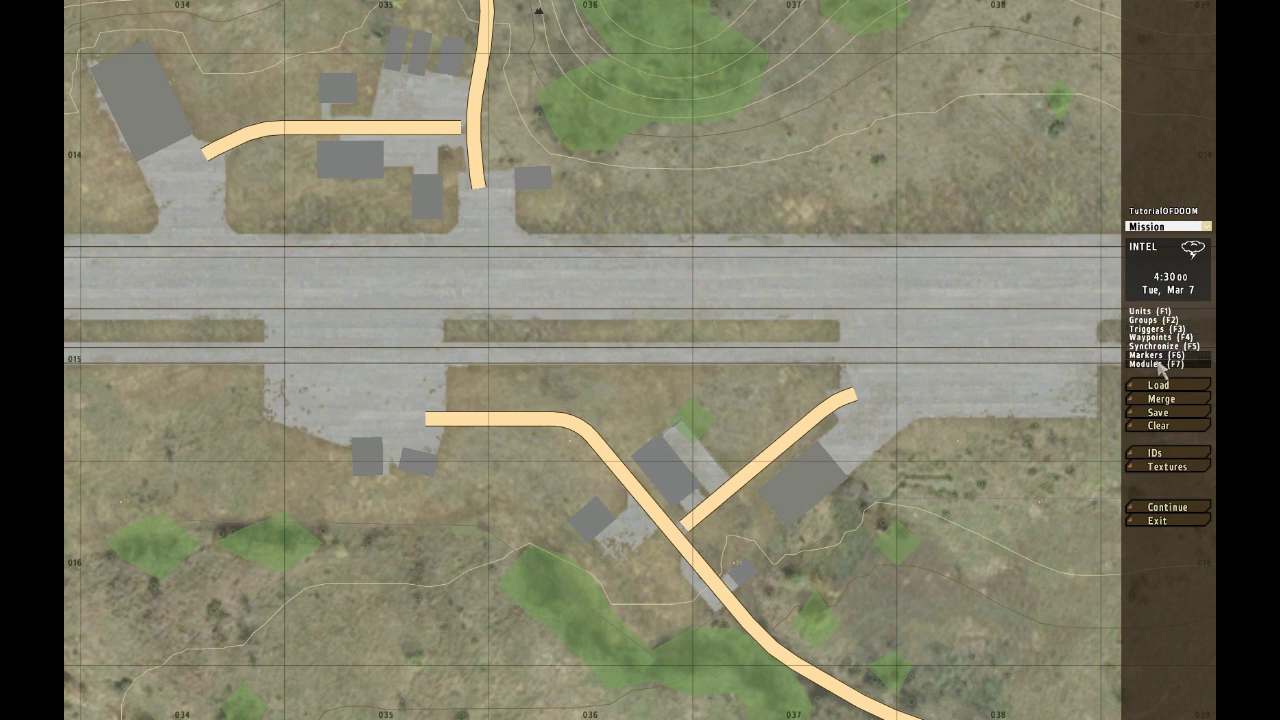
{"action": "left_click", "coordinate": [1165, 320]}
{"action": "left_click", "coordinate": [1166, 346]}
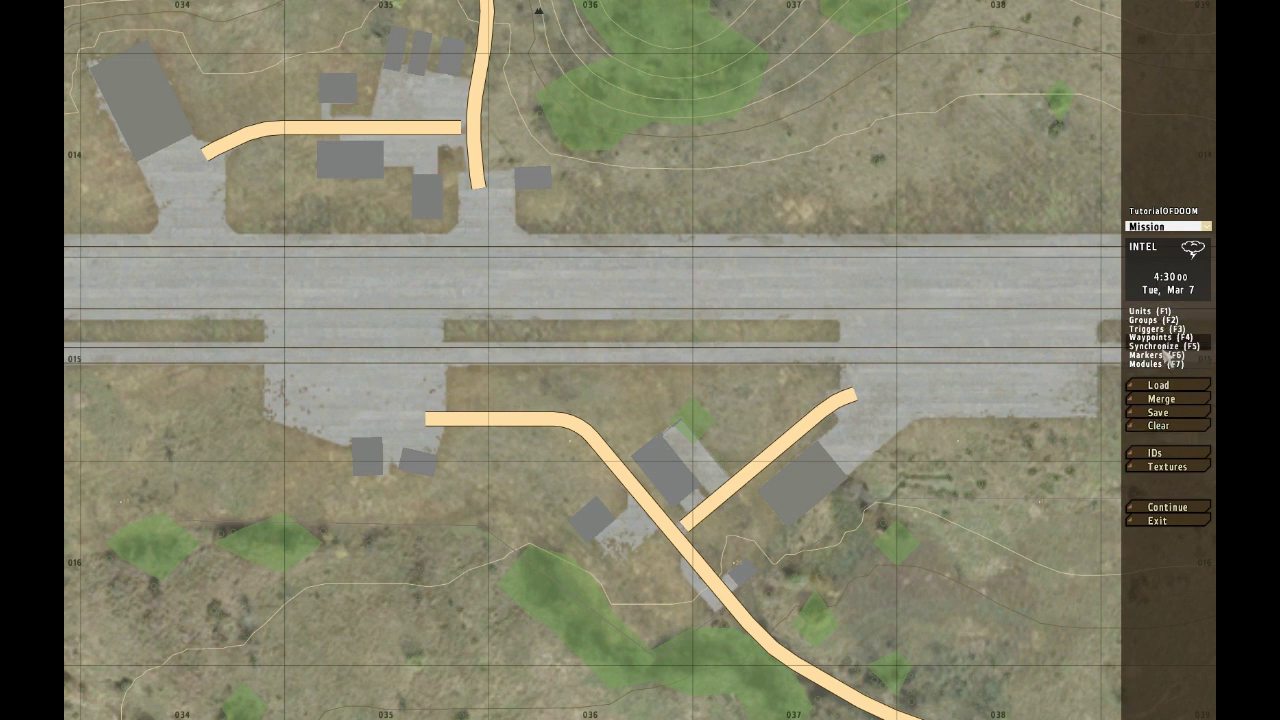
{"action": "left_click", "coordinate": [1163, 364]}
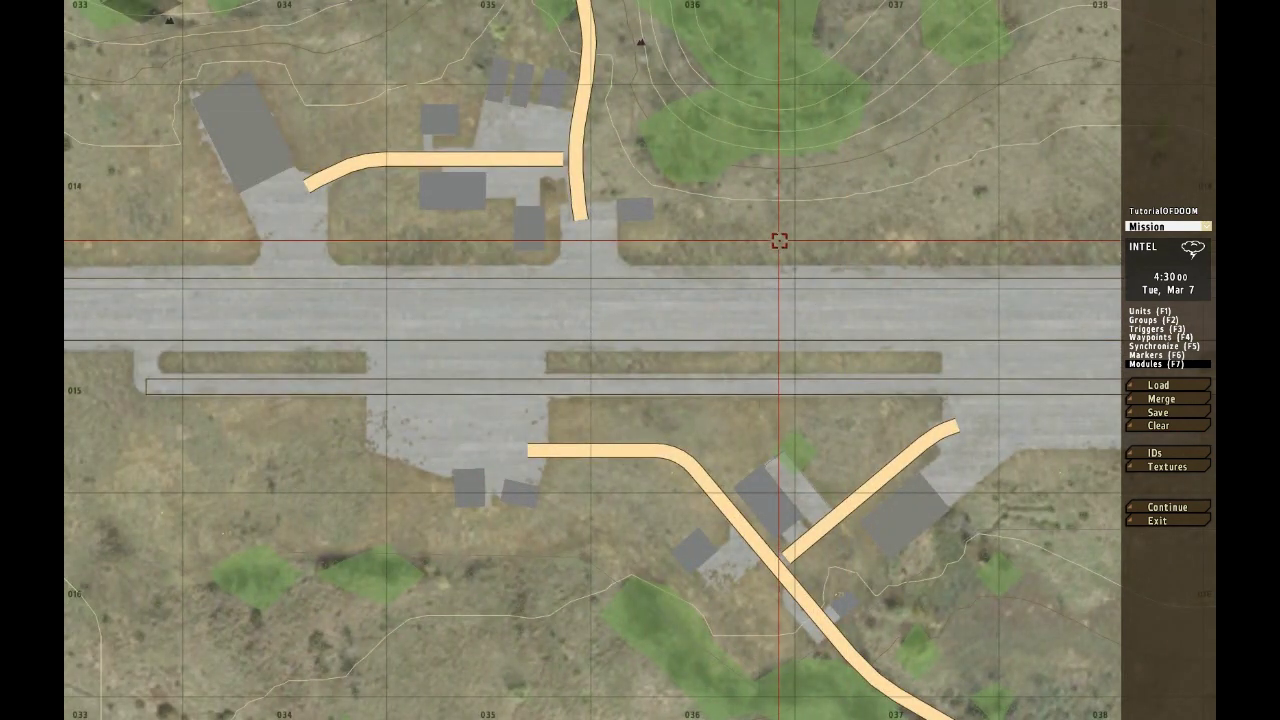
{"action": "left_click", "coordinate": [1146, 390]}
{"action": "left_click", "coordinate": [715, 373]}
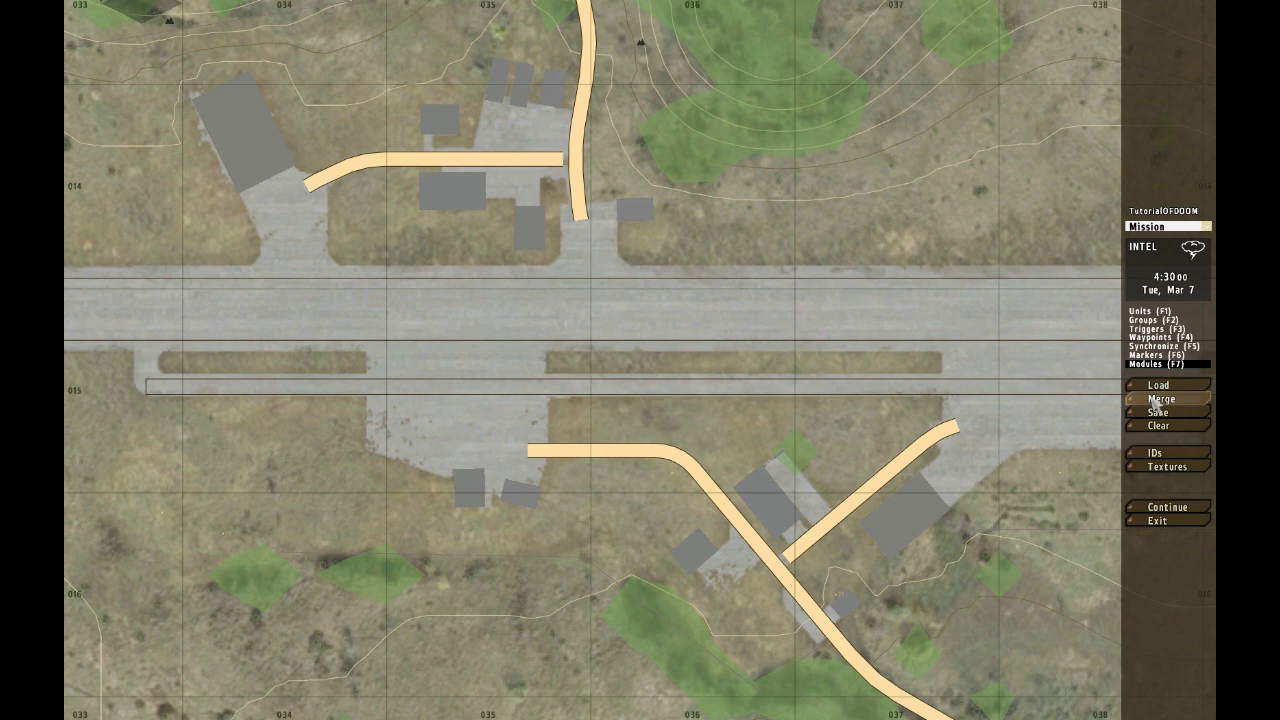
Step: Place a BLUFOR group at the west end of the runway
{"action": "scroll", "coordinate": [883, 337], "scroll_direction": "down", "scroll_amount": 3}
{"action": "scroll", "coordinate": [908, 403], "scroll_direction": "up", "scroll_amount": 2}
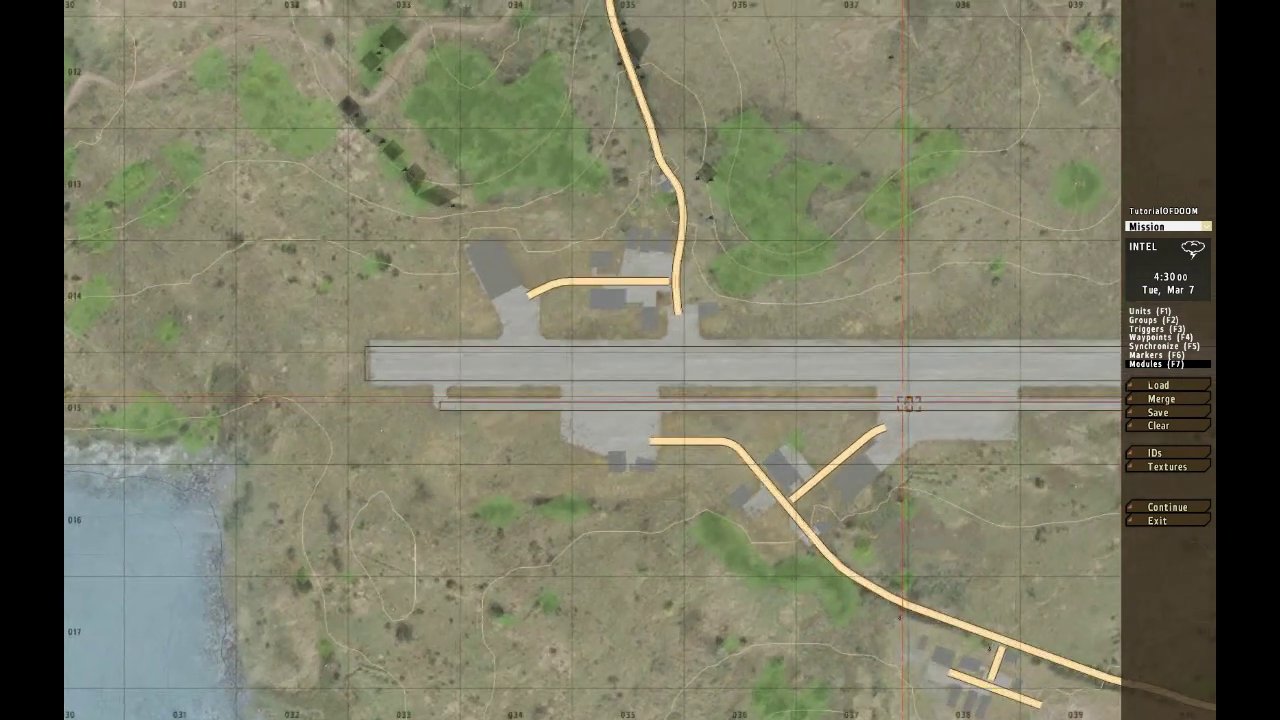
{"action": "scroll", "coordinate": [908, 403], "scroll_direction": "down", "scroll_amount": 2}
{"action": "right_click_drag", "start_coordinate": [665, 369], "coordinate": [485, 409]}
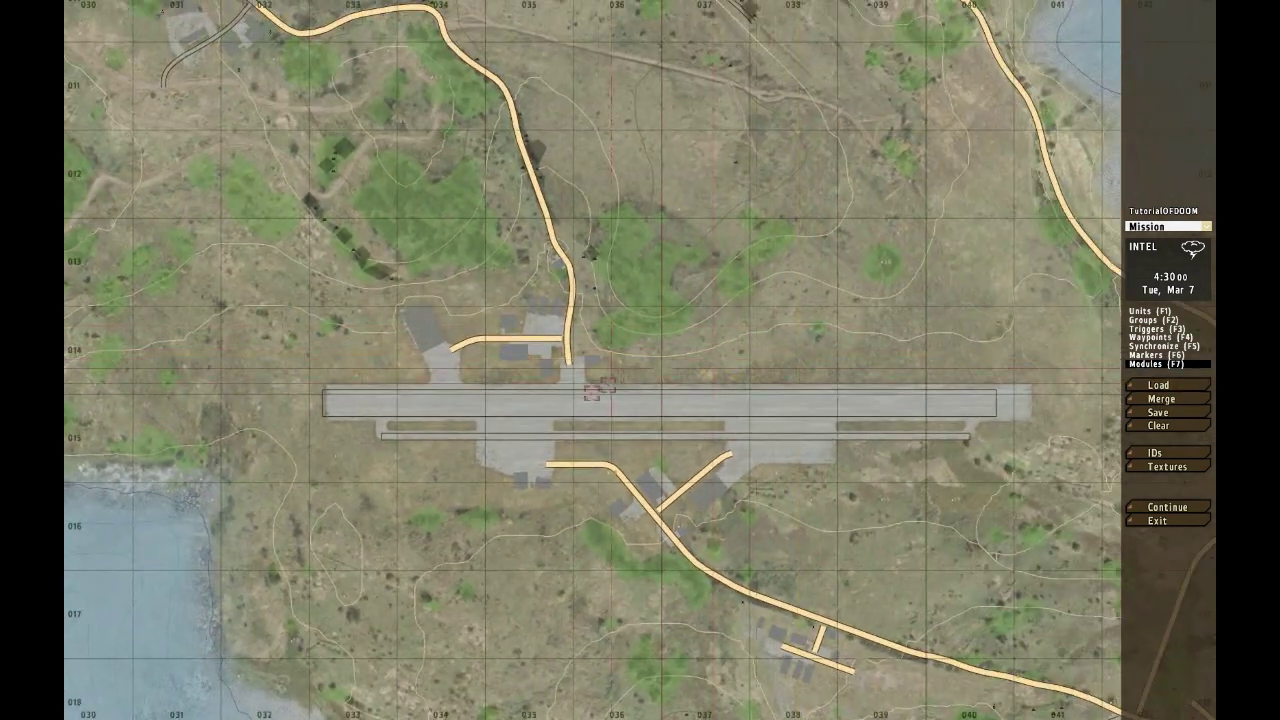
{"action": "double_click", "coordinate": [485, 409]}
{"action": "key", "text": "Return"}
{"action": "key", "text": "Return"}
Step: Start a fresh blank mission and save it as TutorialMERGE
{"action": "left_click", "coordinate": [1155, 412]}
{"action": "key", "text": "Return"}
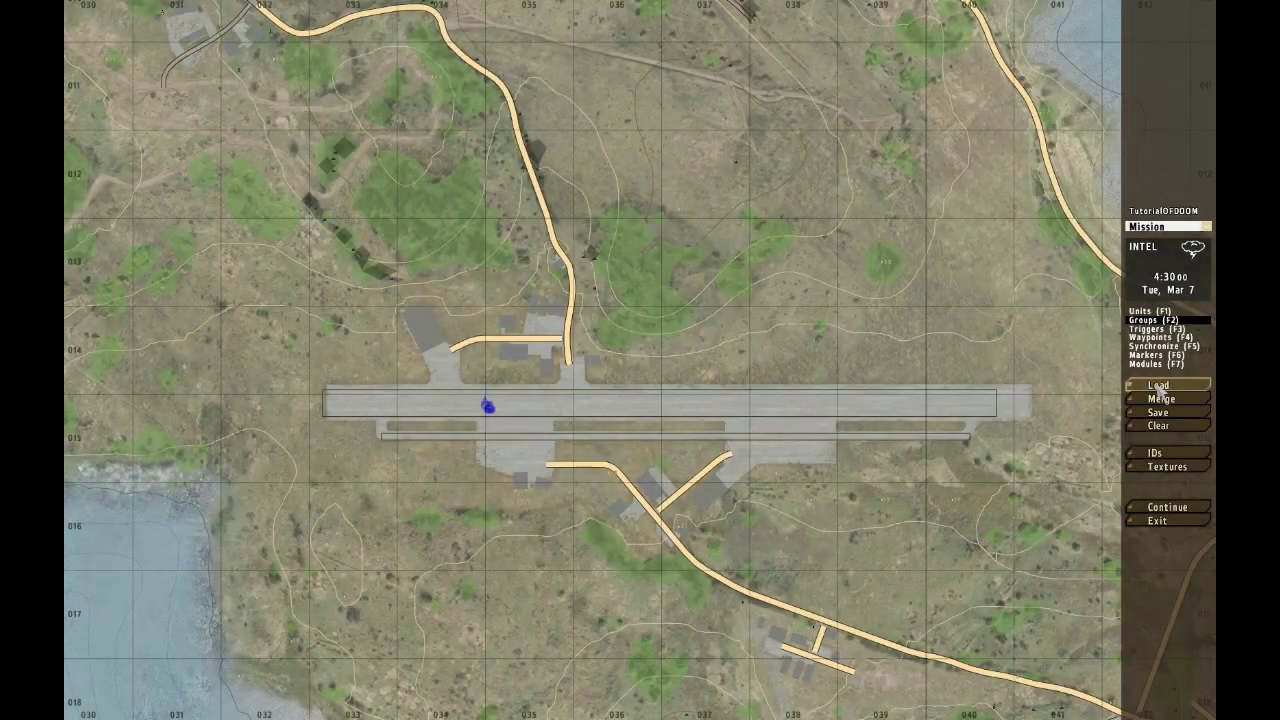
{"action": "left_click", "coordinate": [1157, 385]}
{"action": "left_click", "coordinate": [628, 380]}
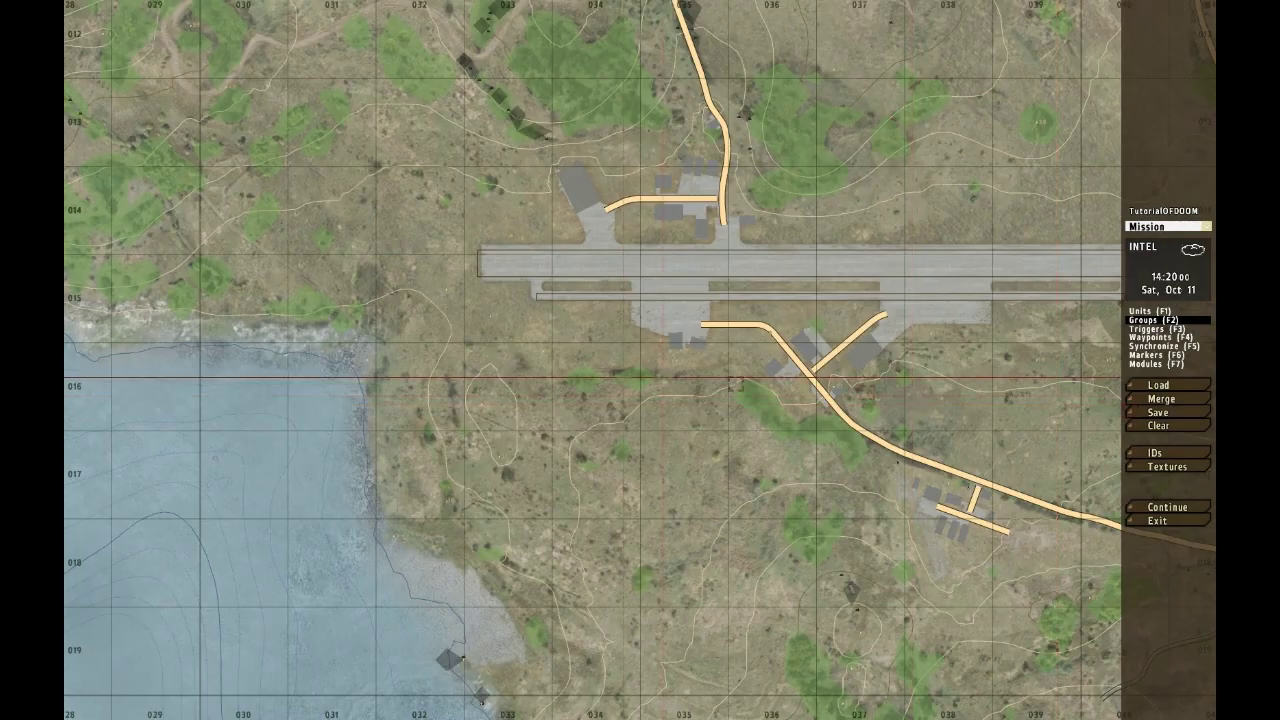
{"action": "left_click", "coordinate": [1168, 412]}
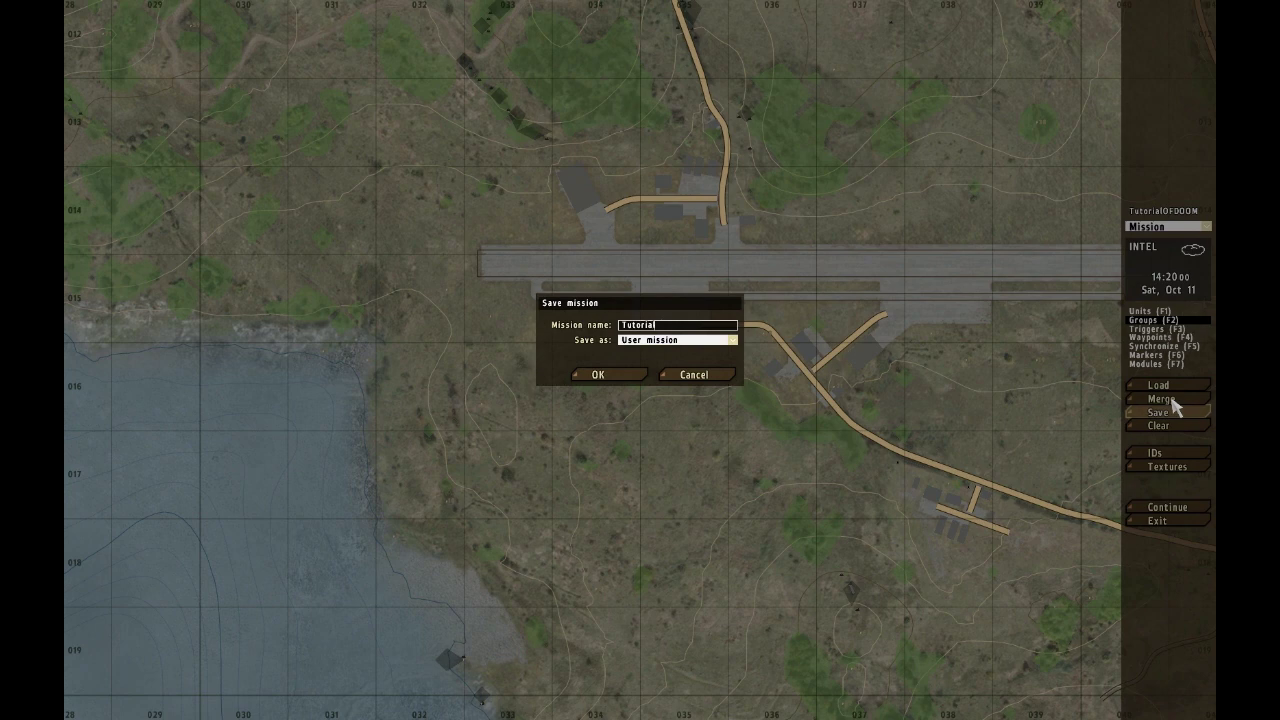
{"action": "left_click", "coordinate": [598, 375]}
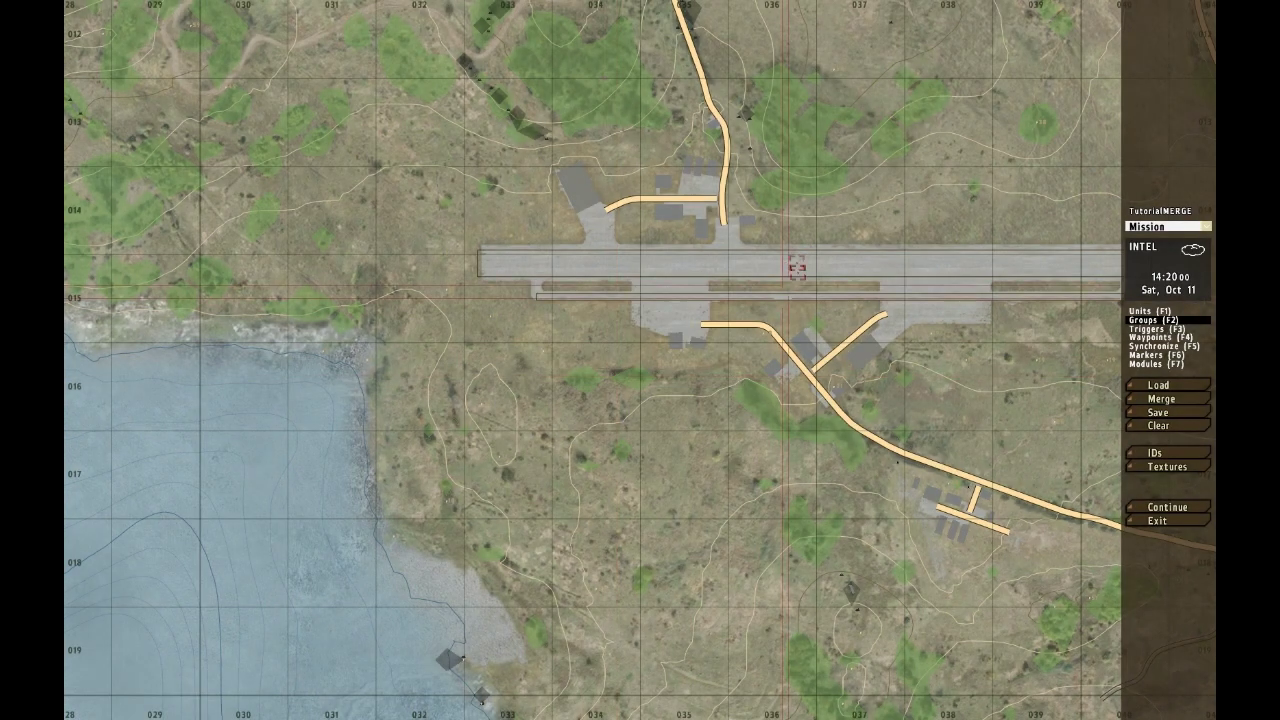
Step: Add a red OPFOR Russia group on the runway and save TutorialMERGE
{"action": "double_click", "coordinate": [573, 380]}
{"action": "left_click", "coordinate": [728, 318]}
{"action": "left_click", "coordinate": [688, 342]}
{"action": "left_click", "coordinate": [732, 408]}
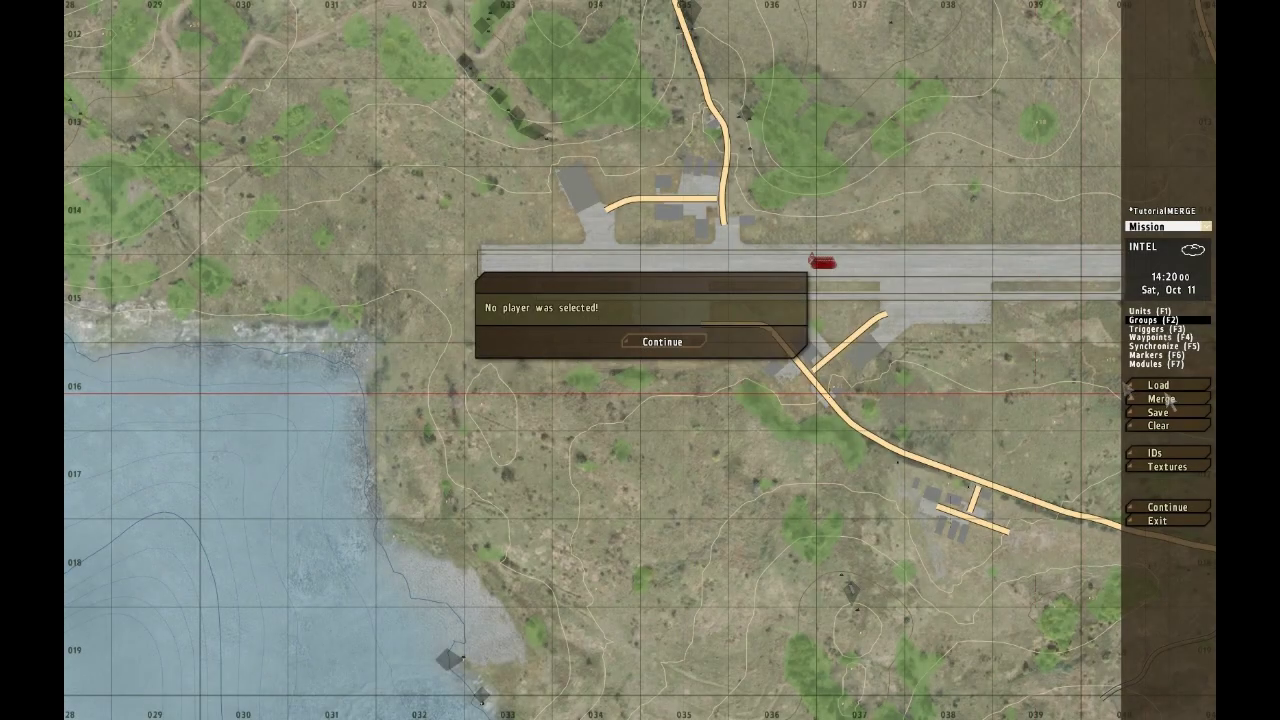
{"action": "left_click", "coordinate": [668, 340]}
{"action": "left_click", "coordinate": [1156, 412]}
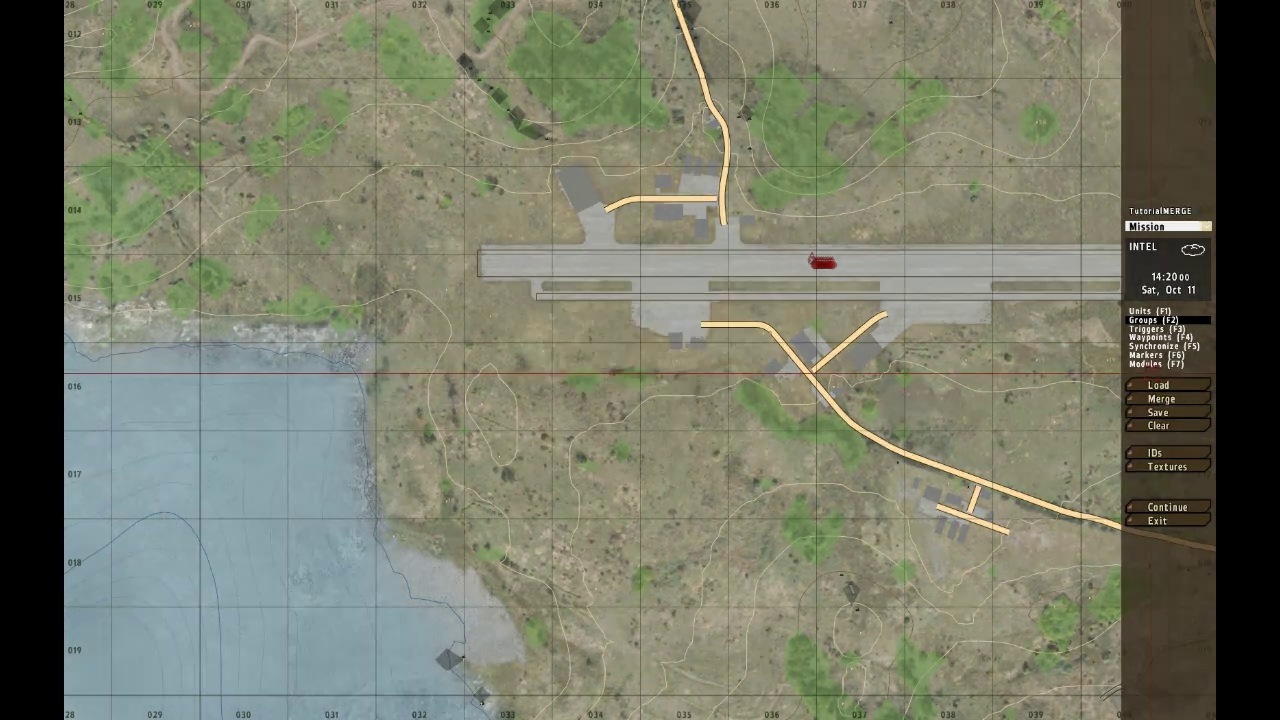
Step: Load TutorialOFDOOM and merge TutorialMERGE into it
{"action": "left_click", "coordinate": [1158, 385]}
{"action": "left_click", "coordinate": [658, 342]}
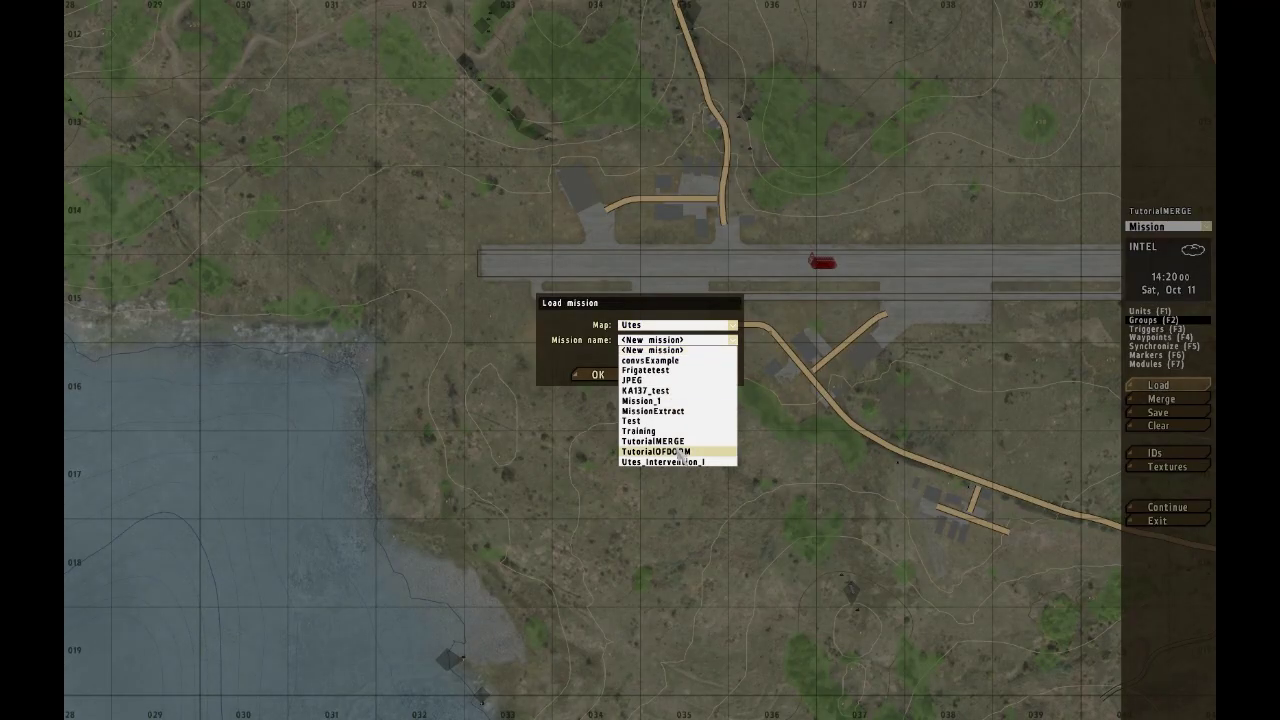
{"action": "left_click", "coordinate": [656, 451]}
{"action": "left_click", "coordinate": [598, 374]}
{"action": "left_click", "coordinate": [1161, 398]}
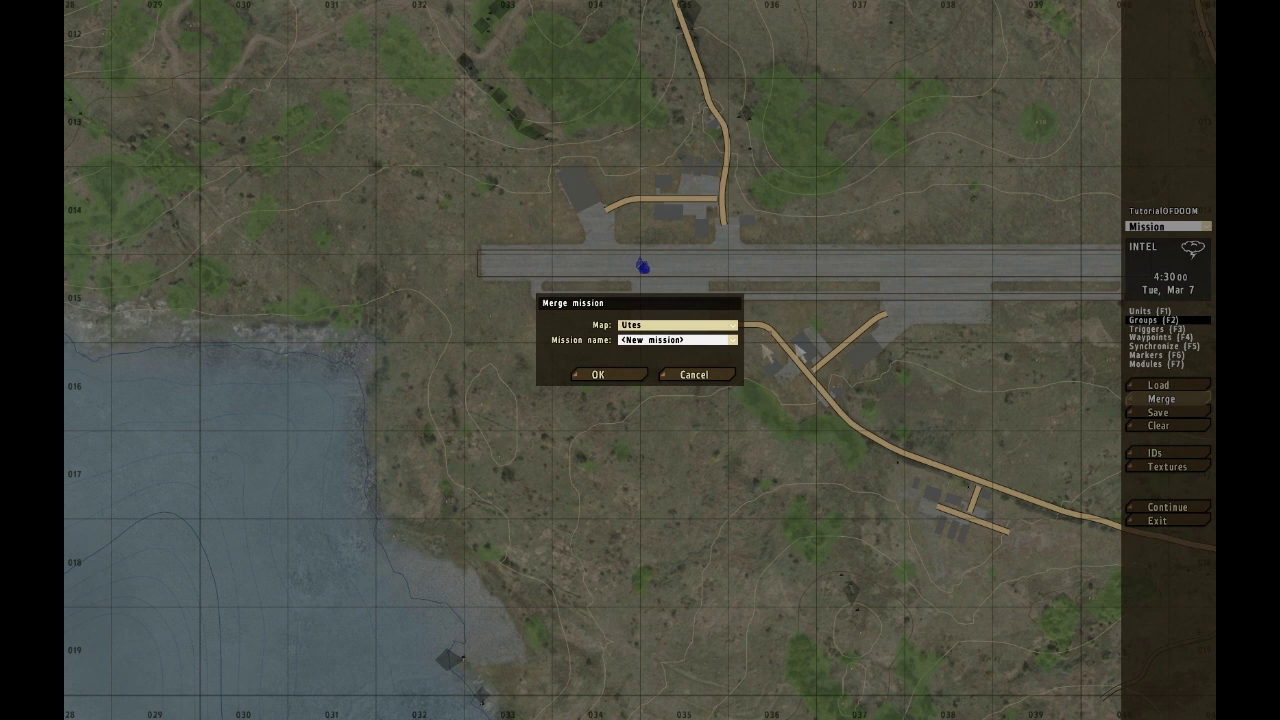
{"action": "left_click", "coordinate": [707, 342]}
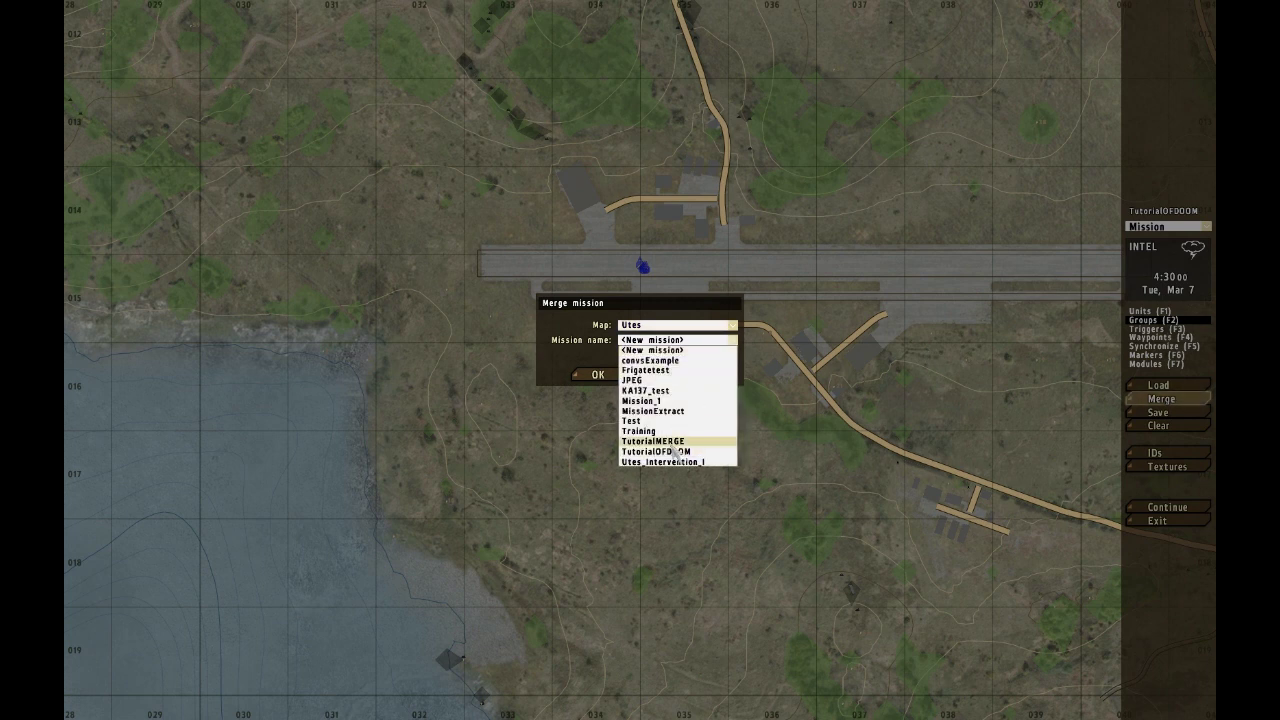
{"action": "left_click", "coordinate": [672, 453]}
{"action": "left_click", "coordinate": [598, 374]}
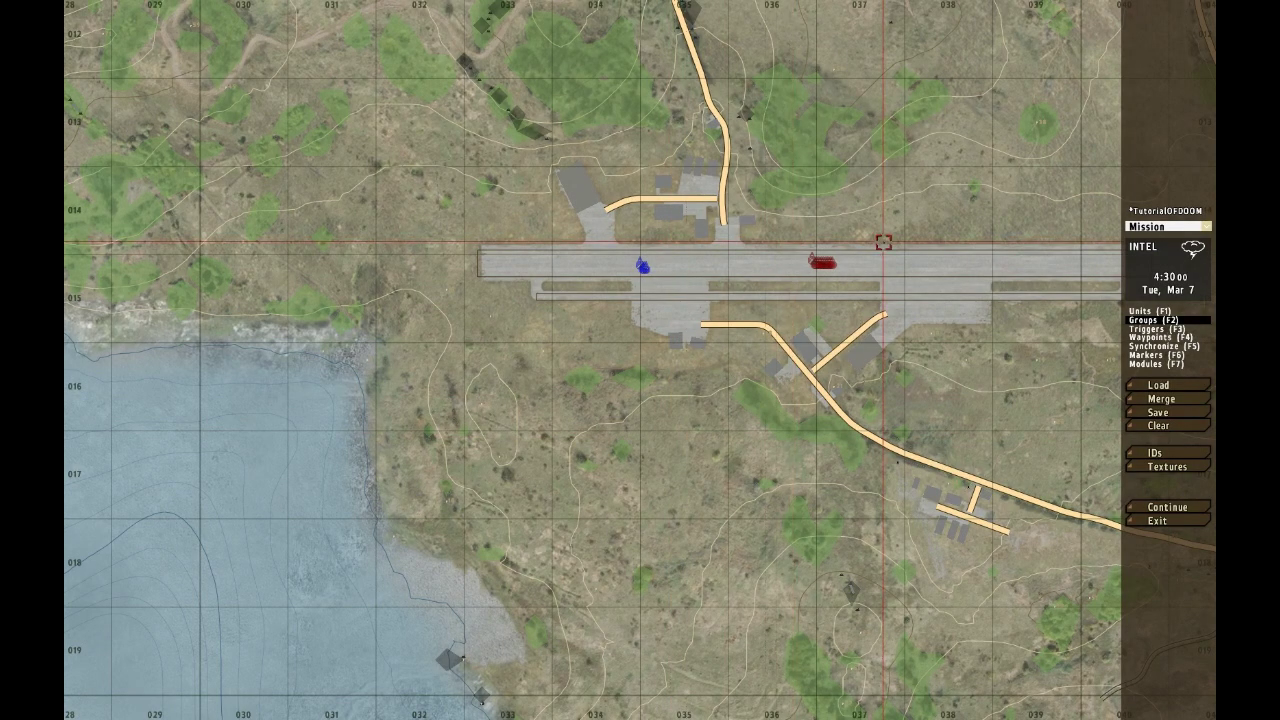
Step: Delete the merged red rifleman
{"action": "scroll", "coordinate": [842, 323], "scroll_direction": "down", "scroll_amount": 5}
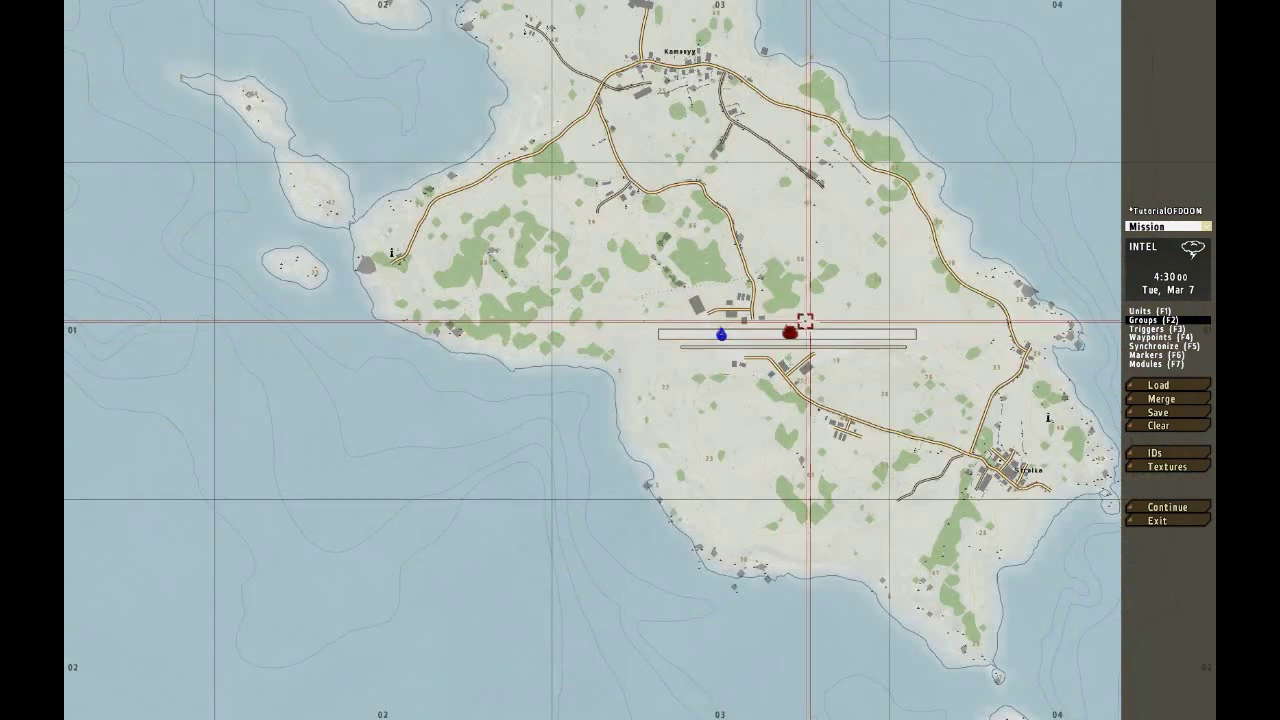
{"action": "scroll", "coordinate": [778, 338], "scroll_direction": "up", "scroll_amount": 5}
{"action": "scroll", "coordinate": [778, 338], "scroll_direction": "up", "scroll_amount": 3}
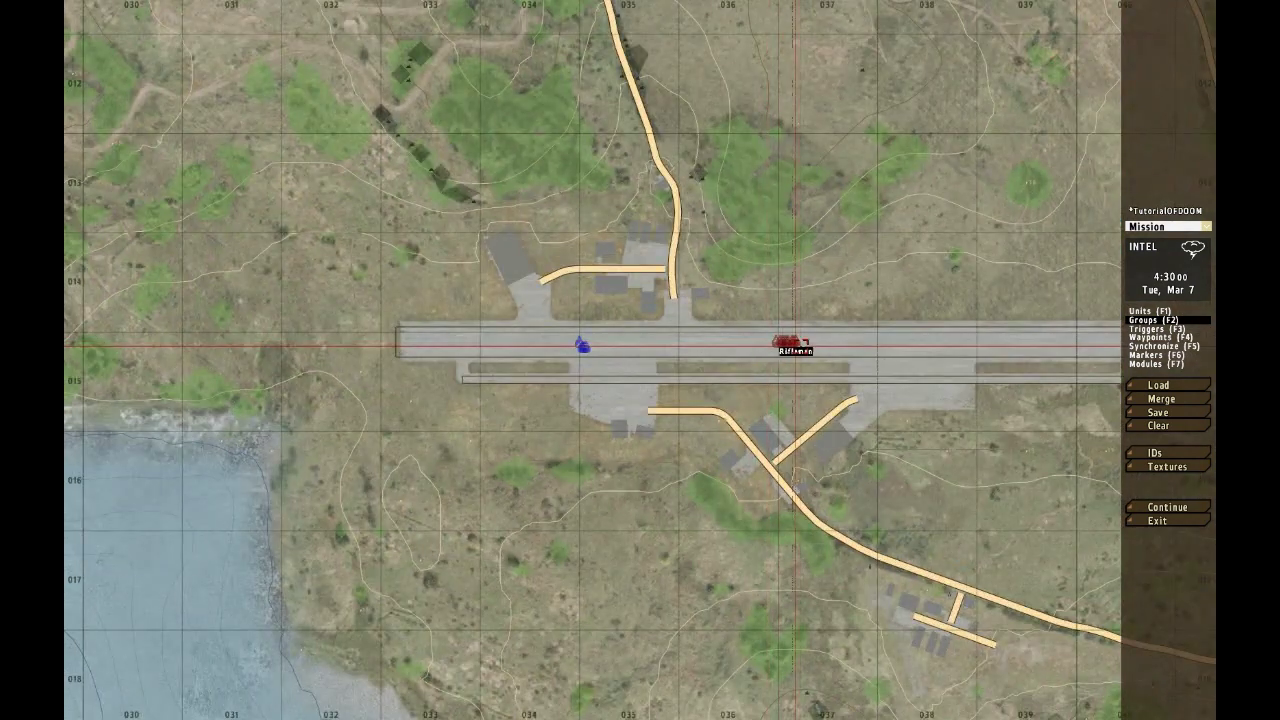
{"action": "key", "text": "Delete"}
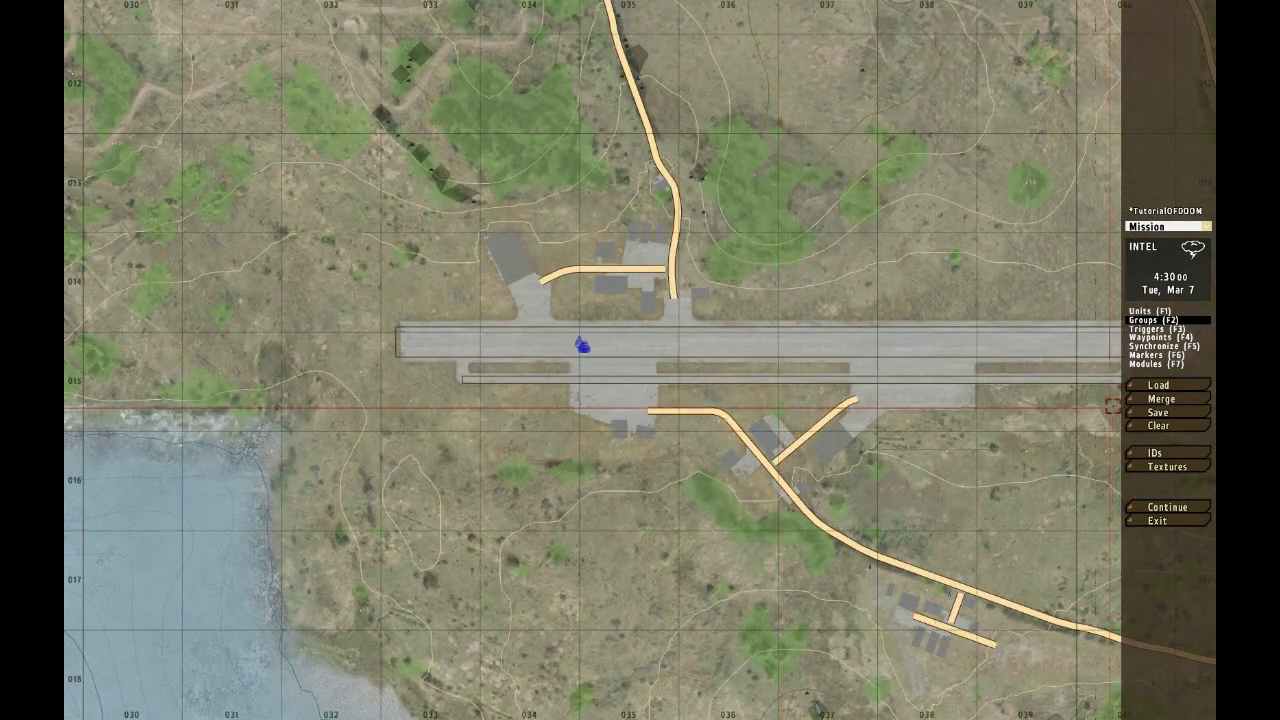
Step: Save TutorialOFDOOM, clear the whole mission, and toggle object ID numbers
{"action": "left_click", "coordinate": [1146, 413]}
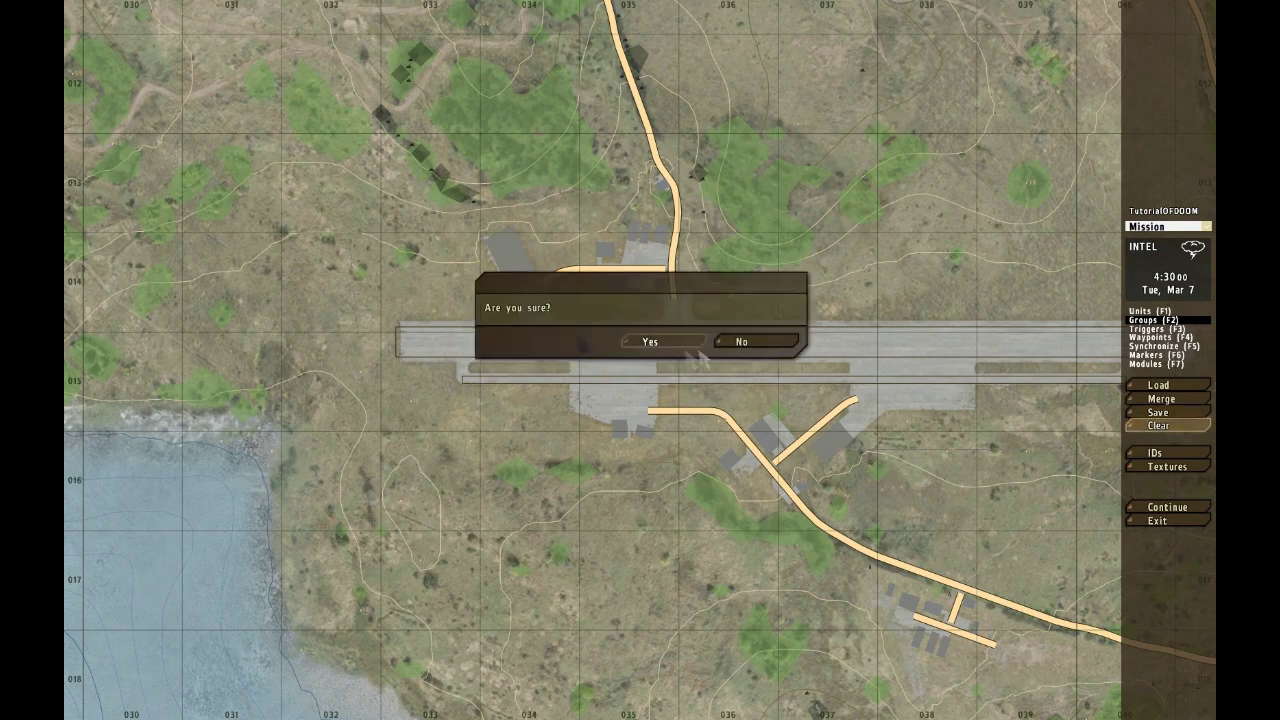
{"action": "left_click", "coordinate": [688, 342]}
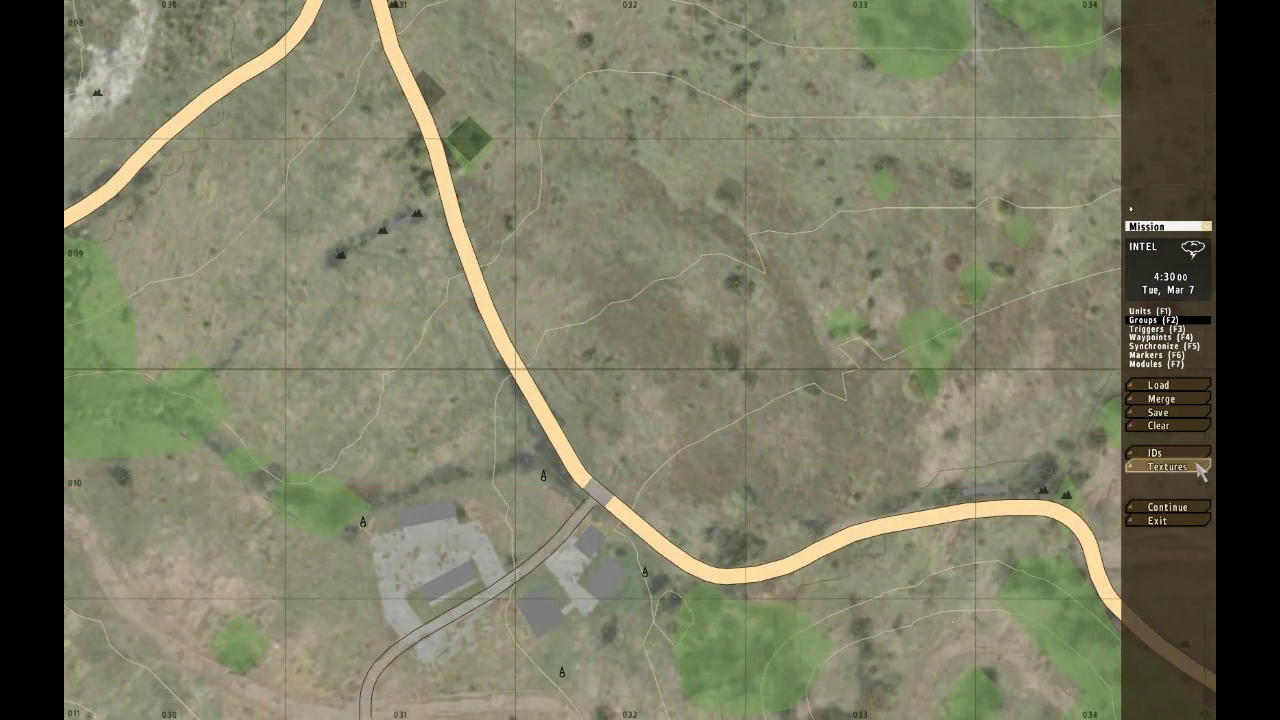
{"action": "left_click", "coordinate": [1198, 468]}
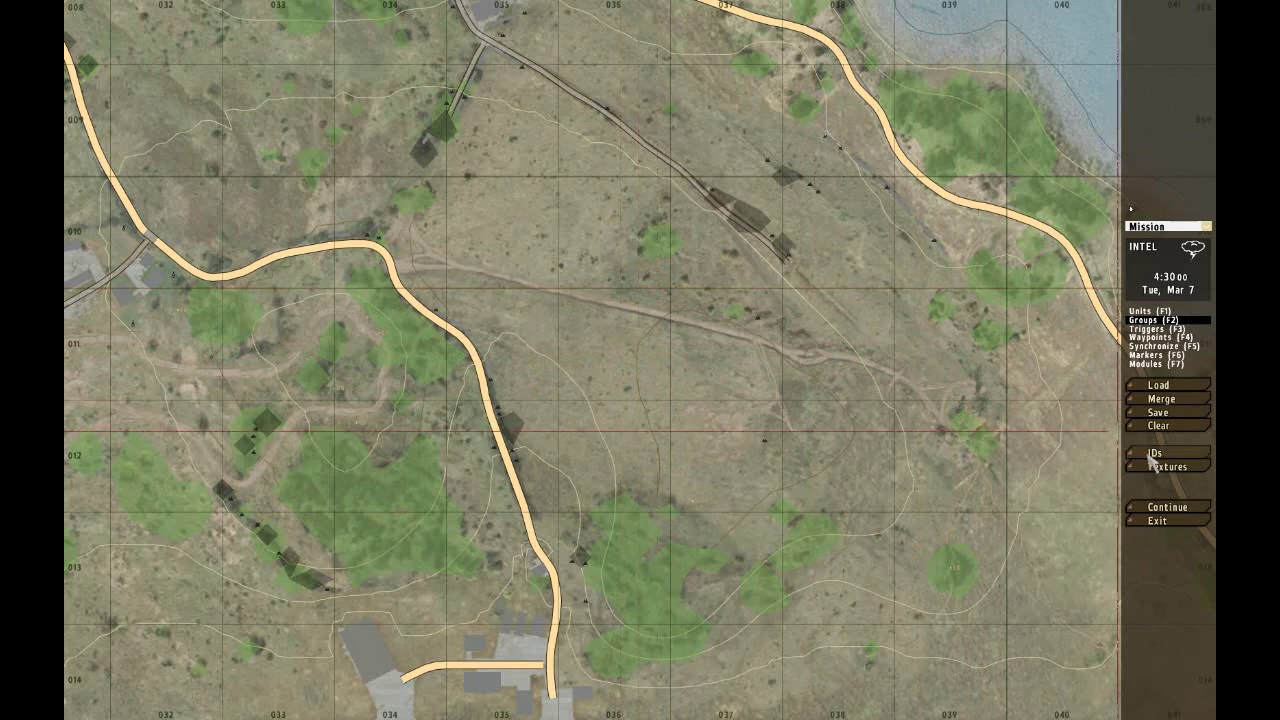
{"action": "left_click", "coordinate": [1150, 464]}
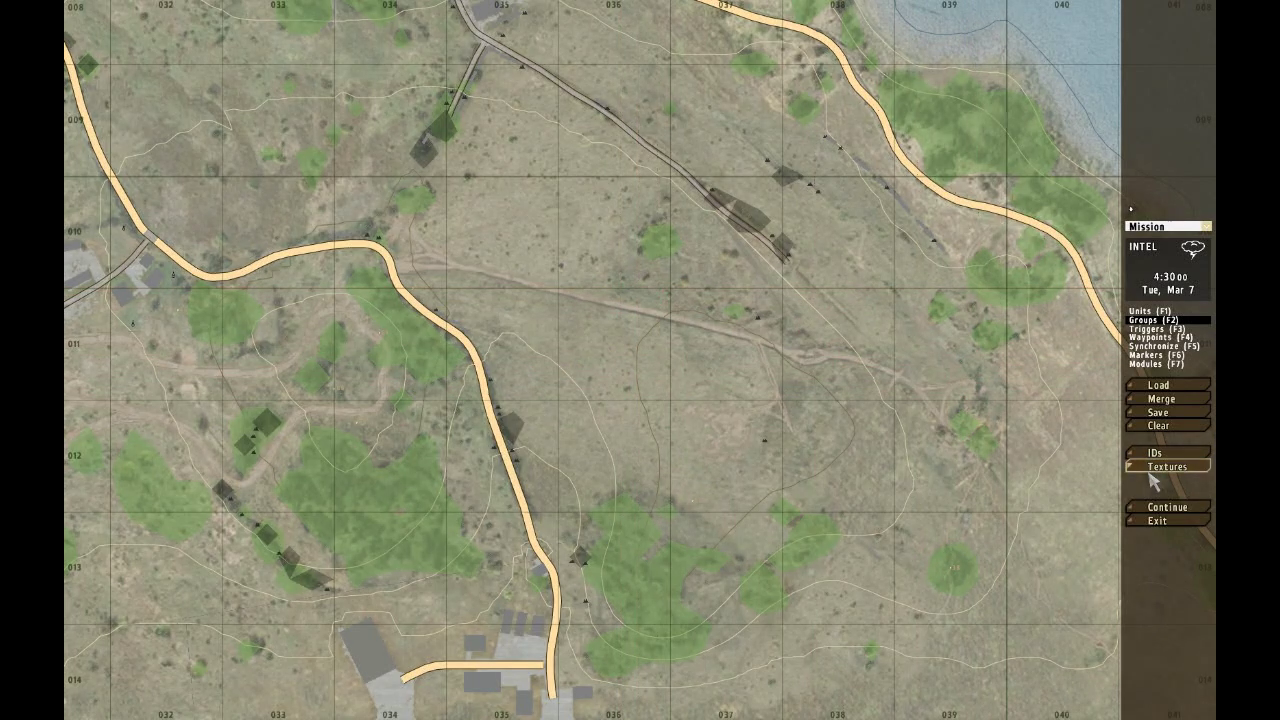
{"action": "scroll", "coordinate": [961, 379], "scroll_direction": "up", "scroll_amount": 3}
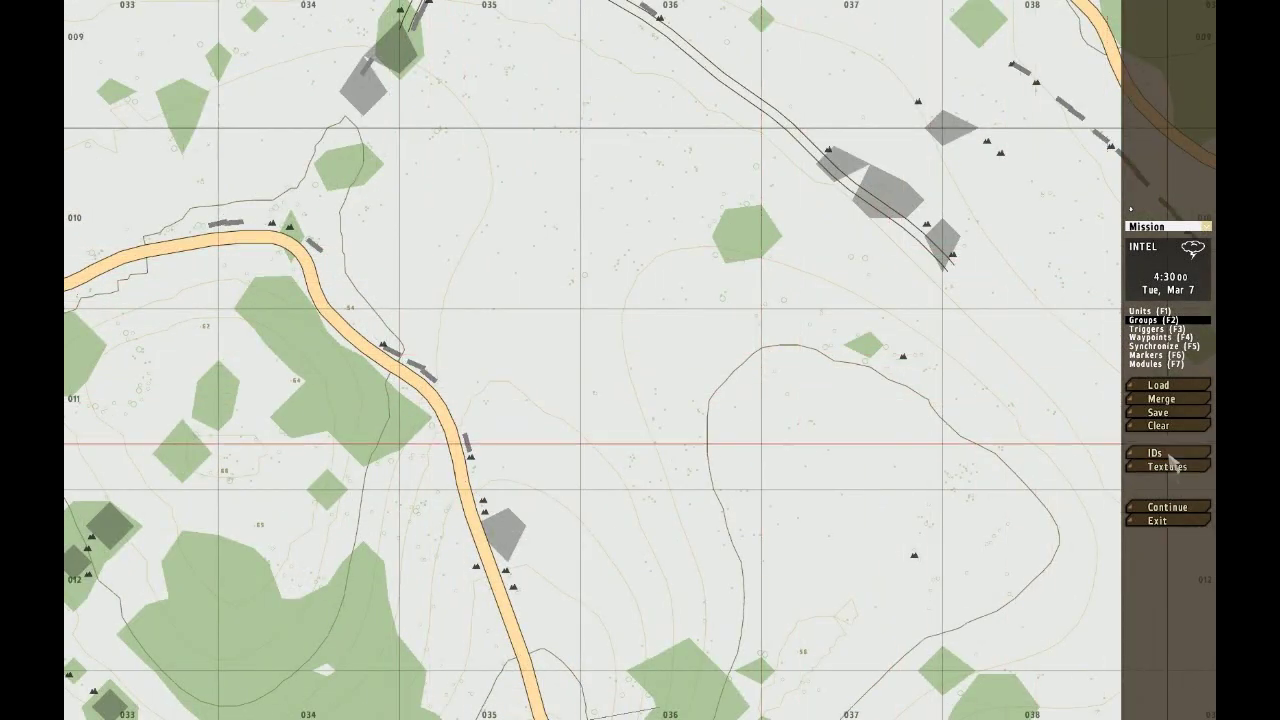
{"action": "left_click", "coordinate": [1168, 462]}
{"action": "scroll", "coordinate": [877, 366], "scroll_direction": "down", "scroll_amount": 5}
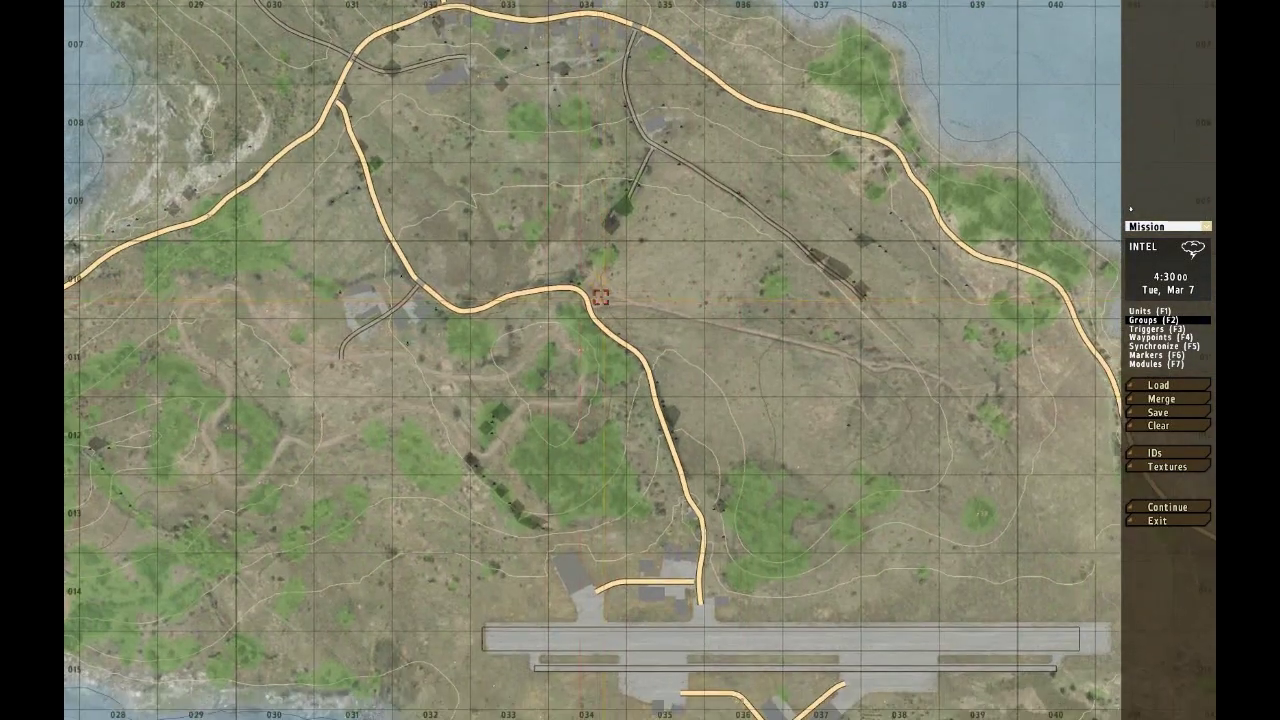
{"action": "scroll", "coordinate": [600, 297], "scroll_direction": "down", "scroll_amount": 3}
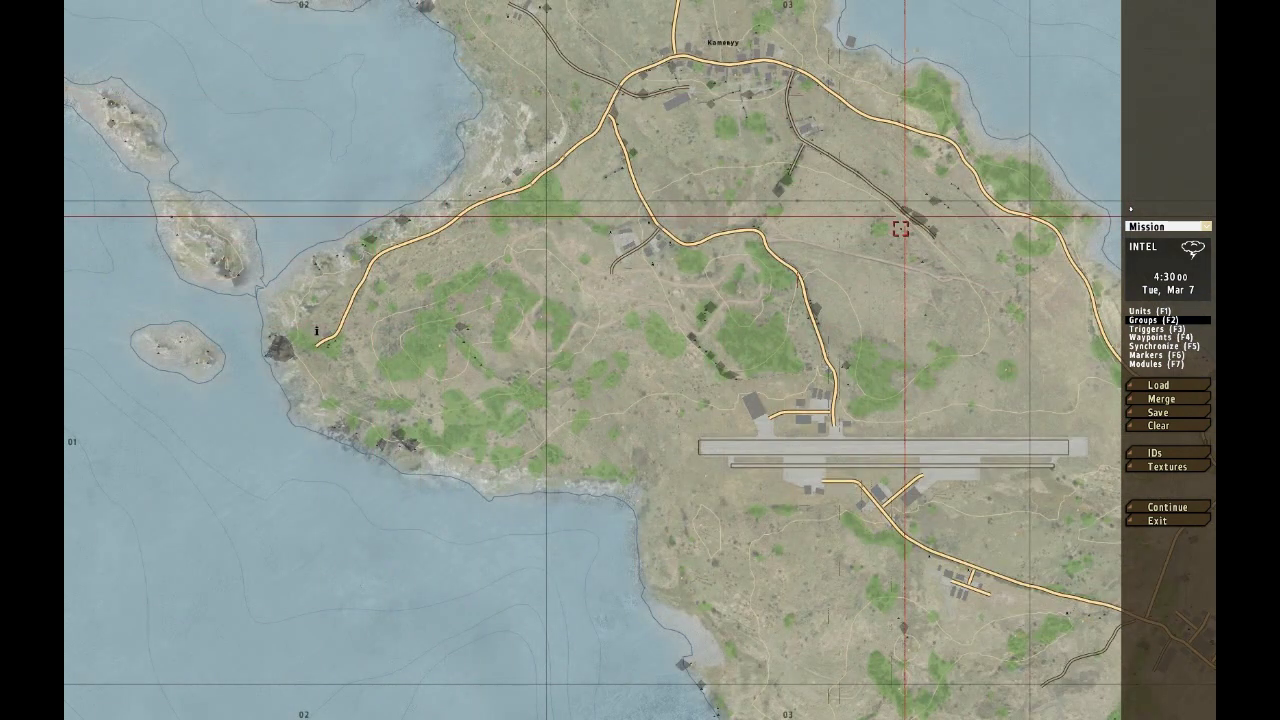
{"action": "scroll", "coordinate": [900, 229], "scroll_direction": "up", "scroll_amount": 4}
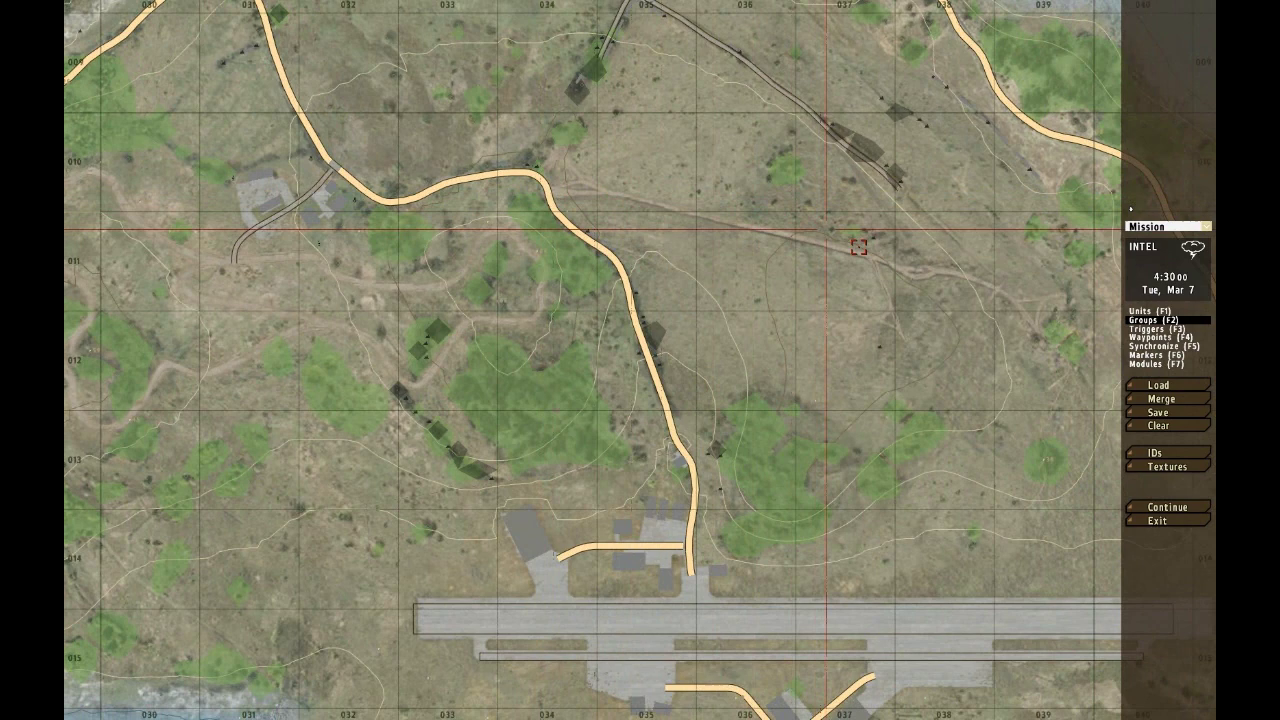
{"action": "scroll", "coordinate": [944, 370], "scroll_direction": "down", "scroll_amount": 2}
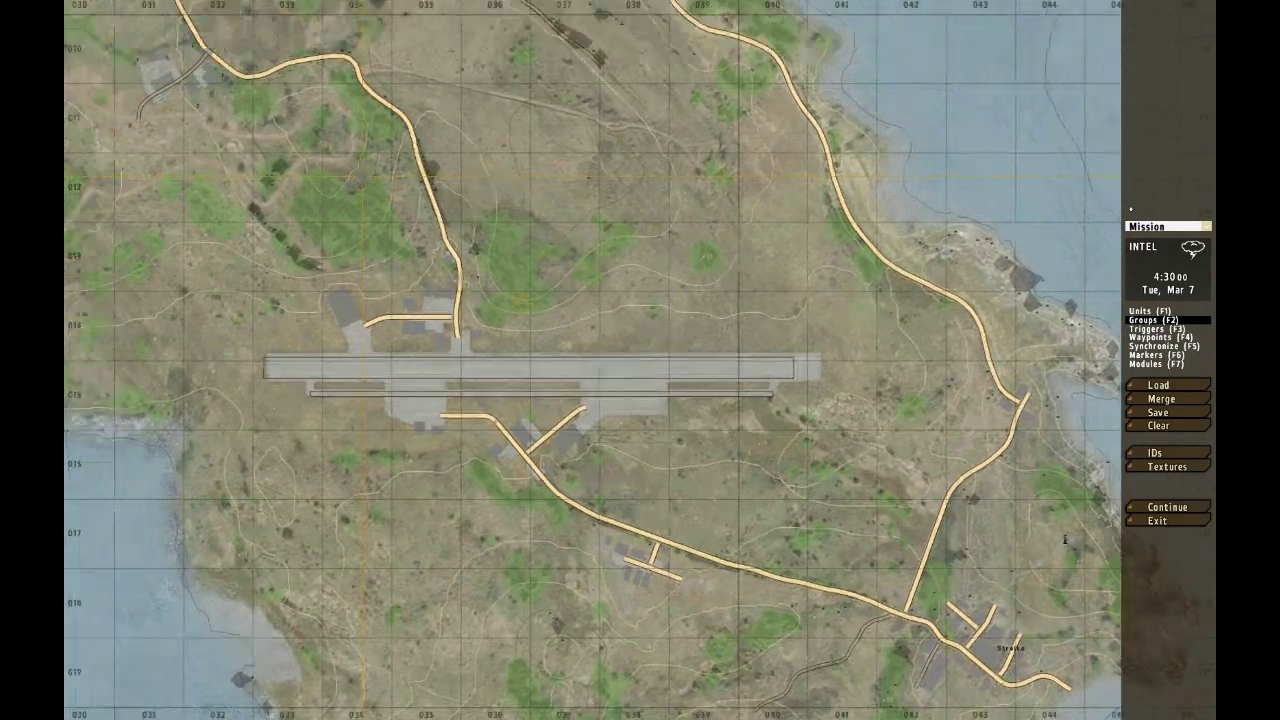
Step: Try a group insertion near the airfield, then open and close the intel settings
{"action": "double_click", "coordinate": [578, 402]}
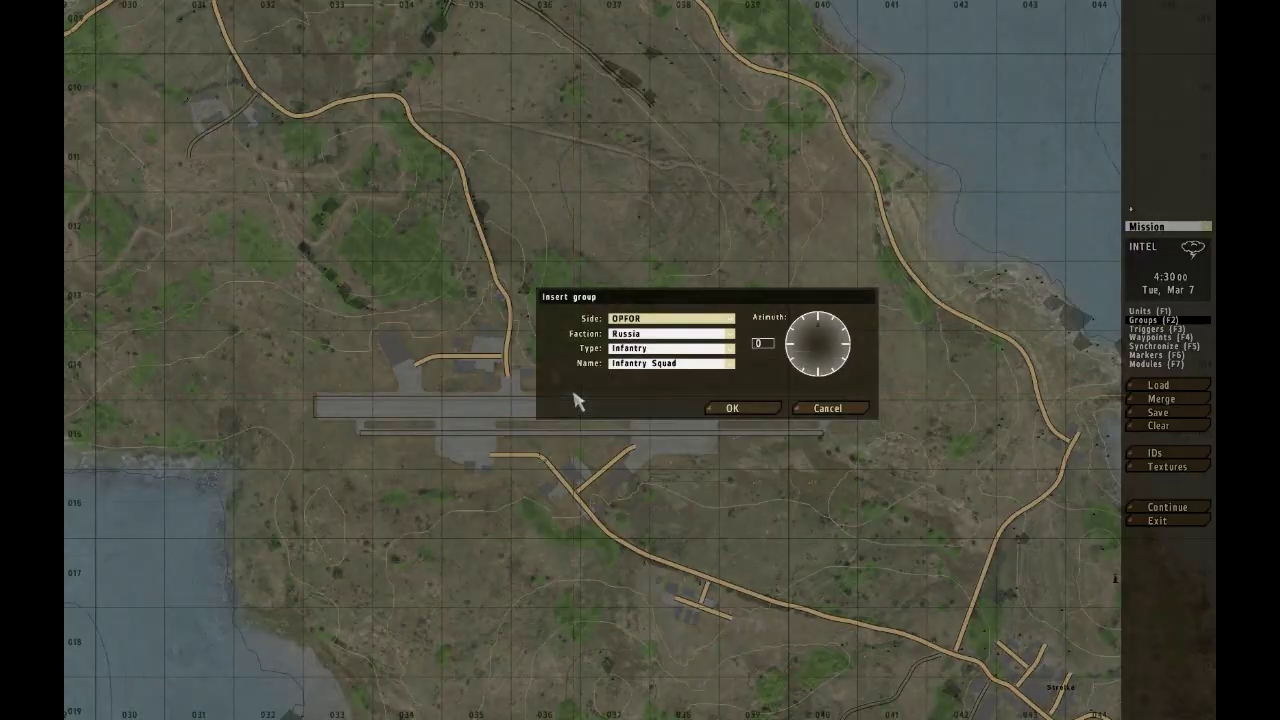
{"action": "left_click", "coordinate": [775, 408]}
{"action": "left_click", "coordinate": [1168, 295]}
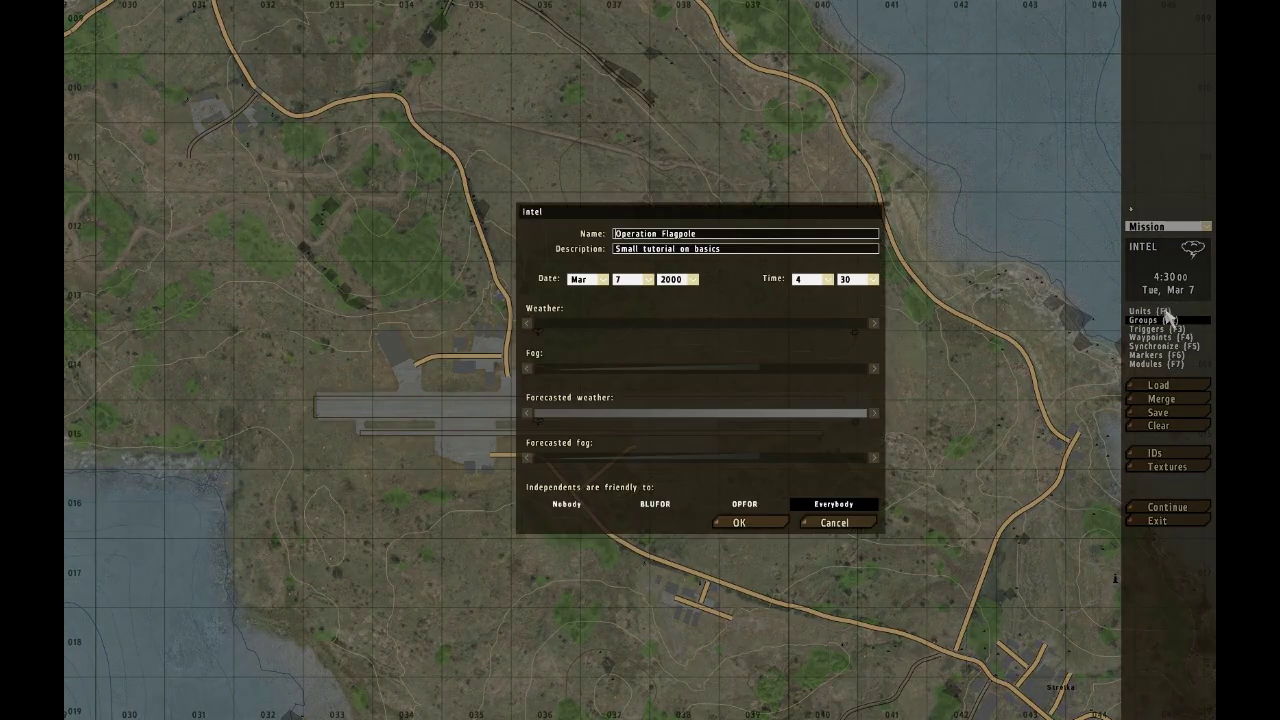
{"action": "left_click", "coordinate": [830, 522]}
Step: Place a unit at the runway centre, preview the mission, abort, and Continue
{"action": "left_click", "coordinate": [1150, 311]}
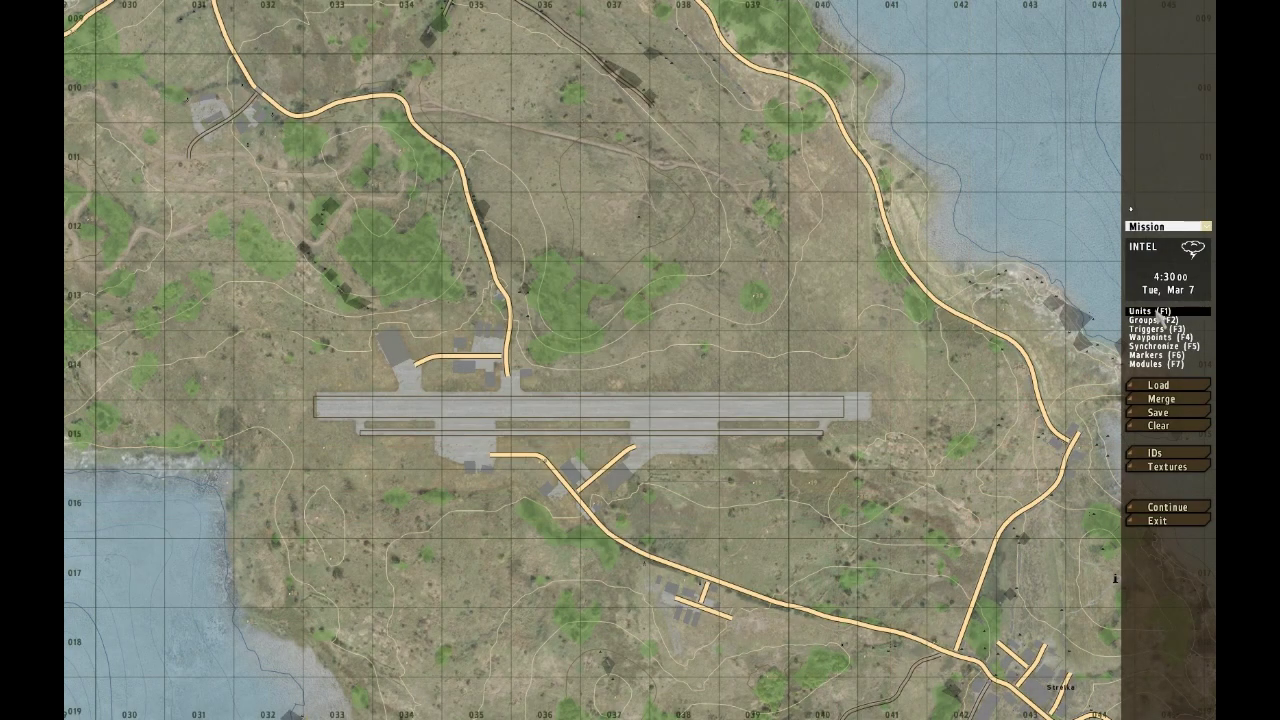
{"action": "double_click", "coordinate": [640, 414]}
{"action": "left_click", "coordinate": [708, 516]}
{"action": "left_click", "coordinate": [1165, 494]}
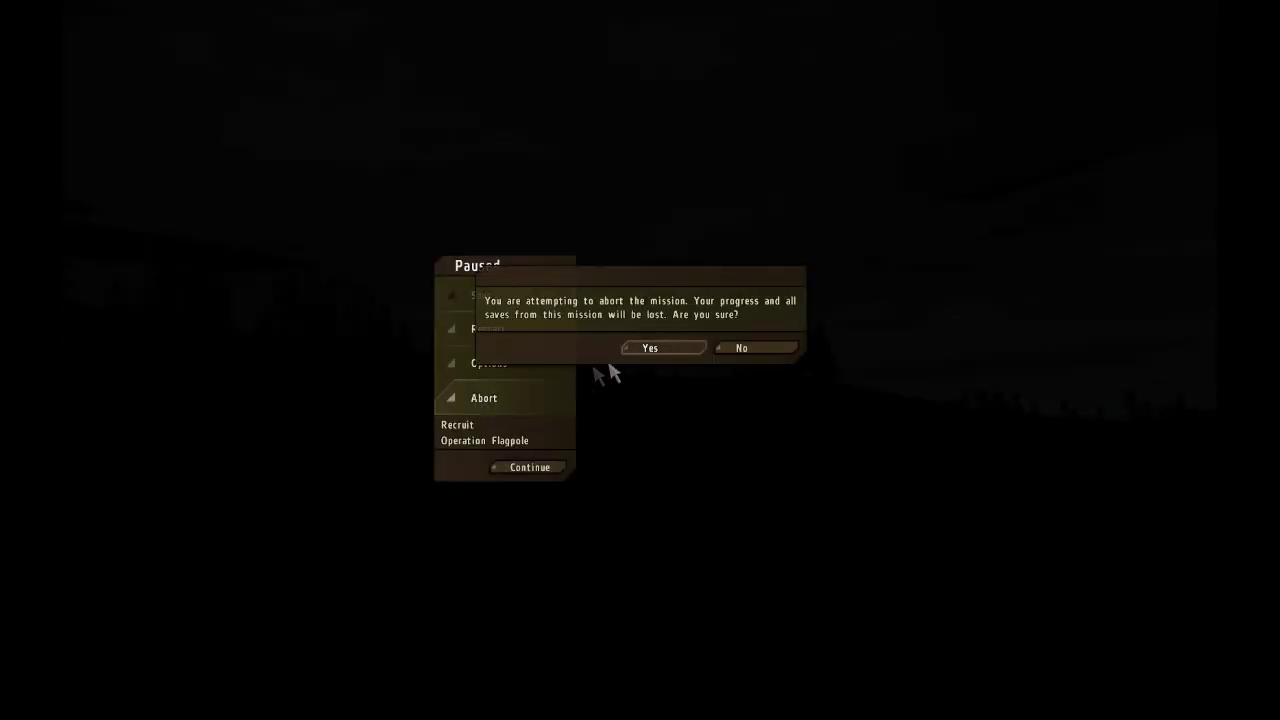
{"action": "left_click", "coordinate": [649, 347]}
{"action": "left_click", "coordinate": [1195, 507]}
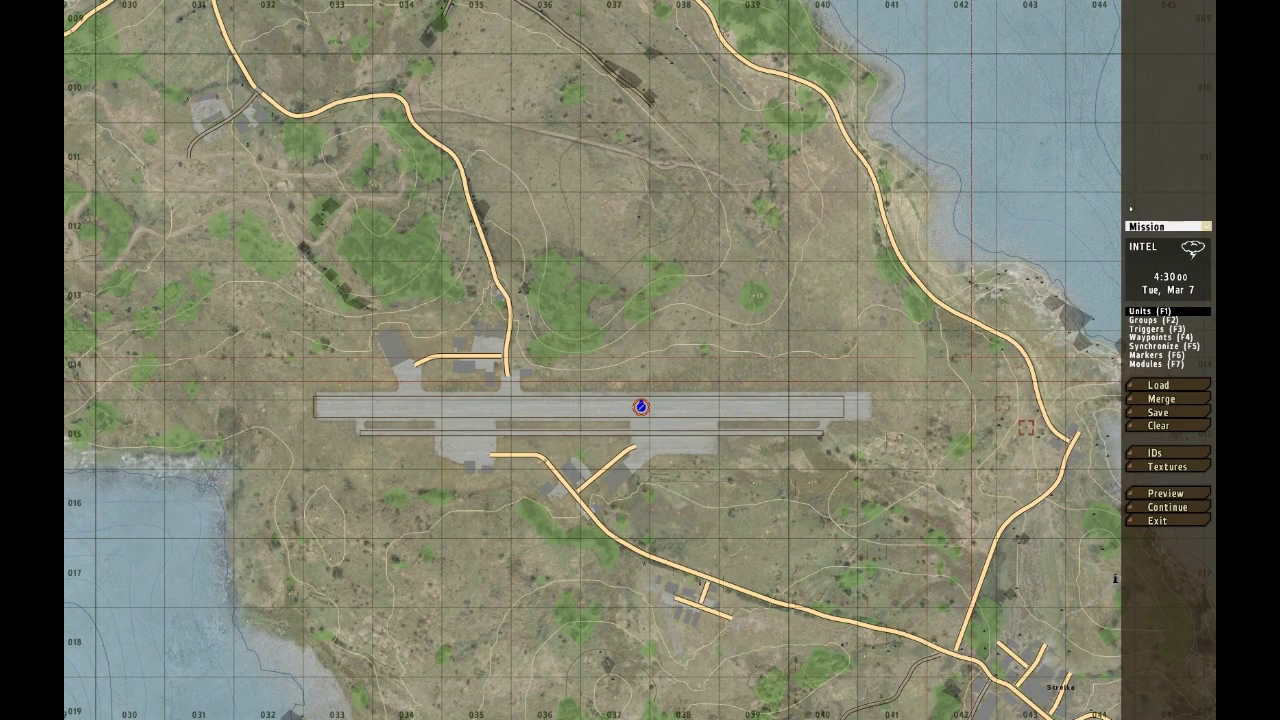
Step: Zoom out to show the whole island with the runway unit
{"action": "scroll", "coordinate": [1045, 403], "scroll_direction": "down", "scroll_amount": 2}
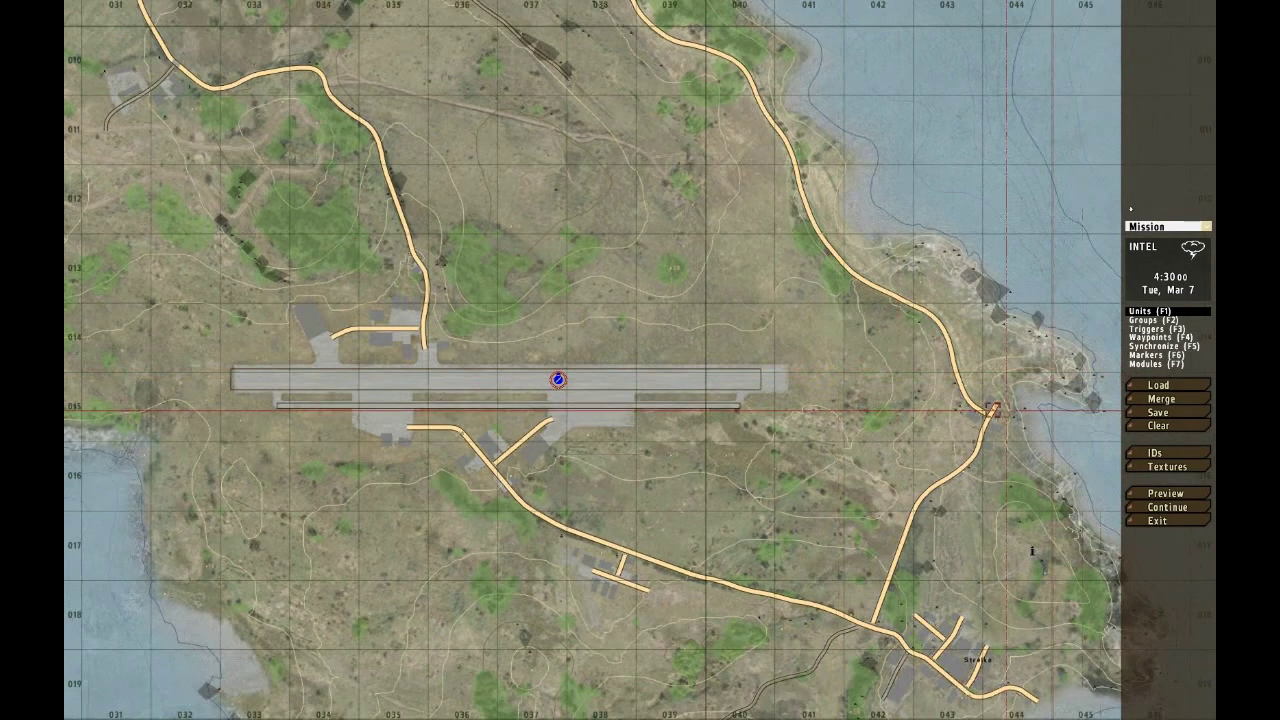
{"action": "scroll", "coordinate": [944, 381], "scroll_direction": "down", "scroll_amount": 2}
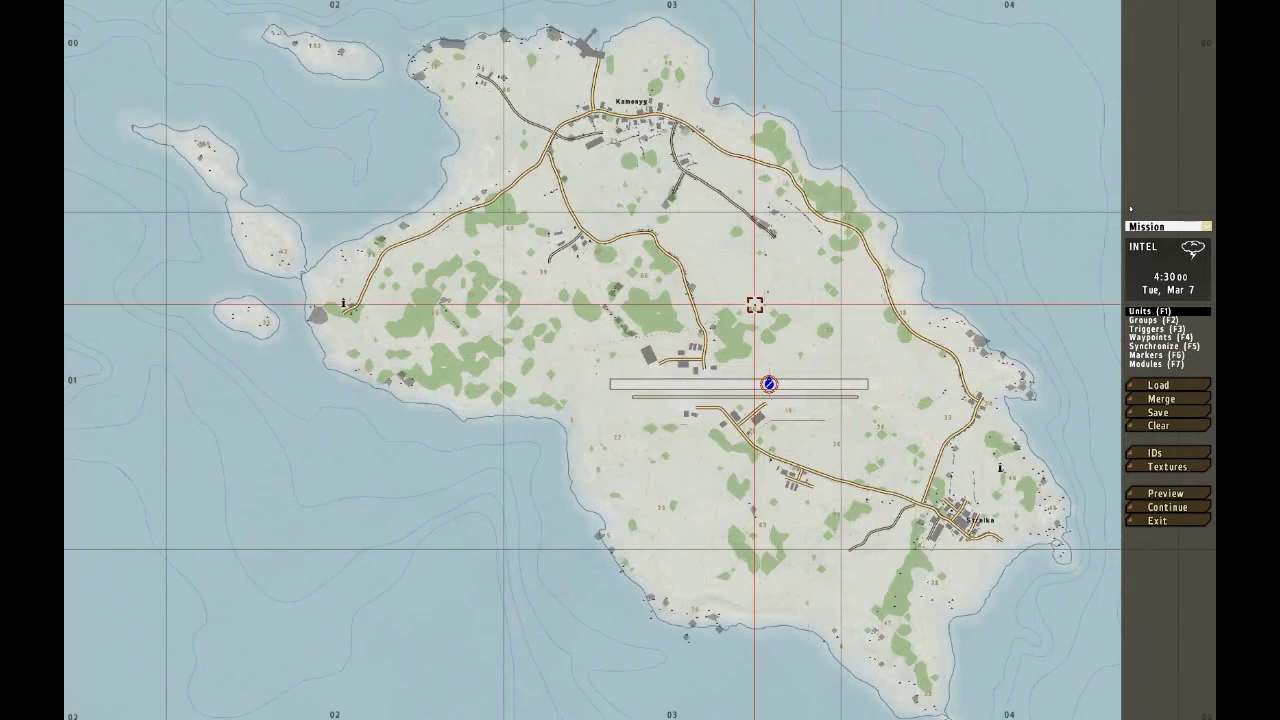